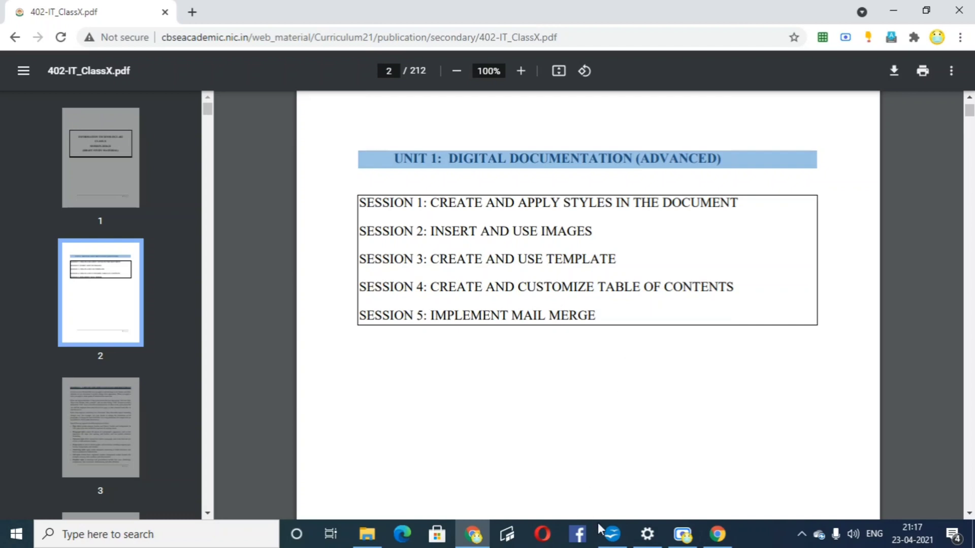
Switch to OpenOffice and create a new text document.
{"action": "left_click", "coordinate": [623, 540]}
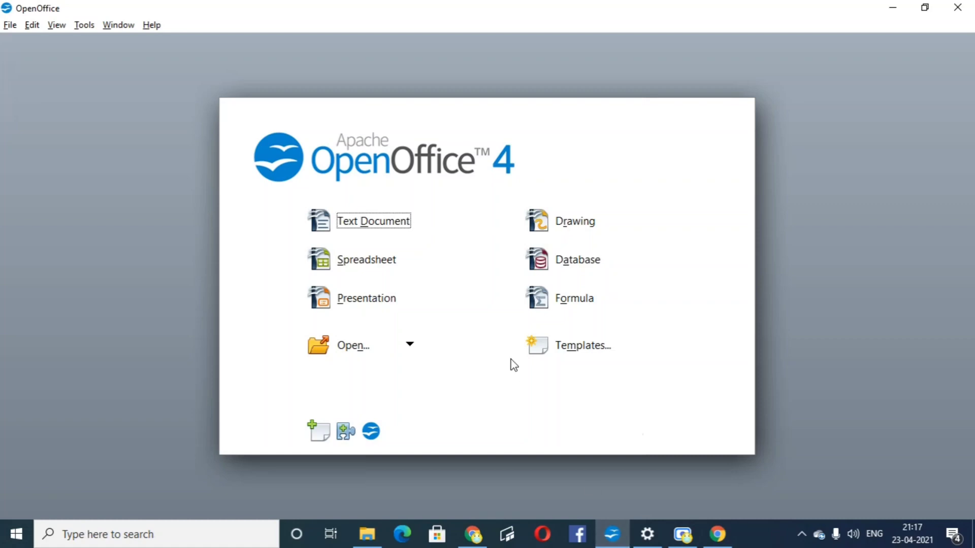
{"action": "left_click", "coordinate": [367, 223]}
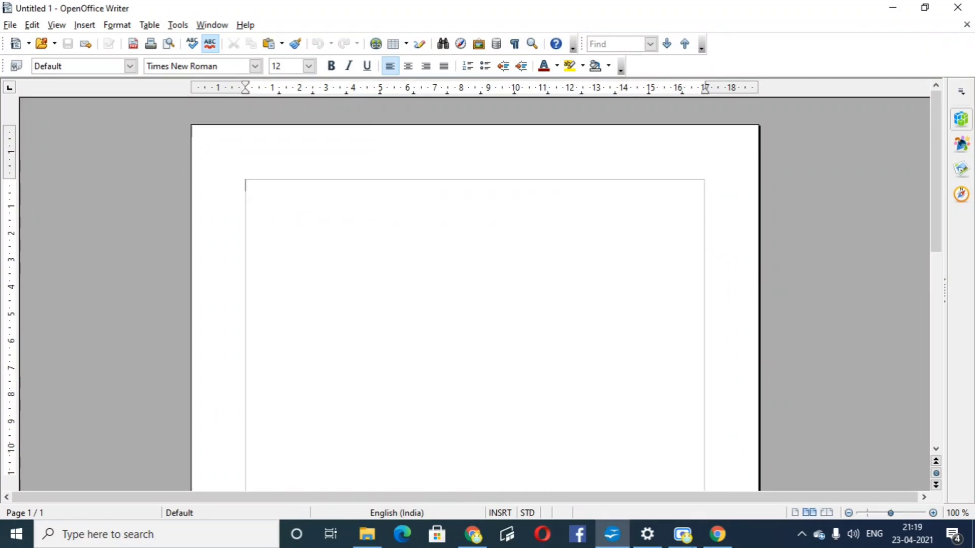
Switch to the 402-IT_ClassX.pdf in Chrome and read the Session 1 introduction to styles and the supported style types.
{"action": "left_click", "coordinate": [482, 541]}
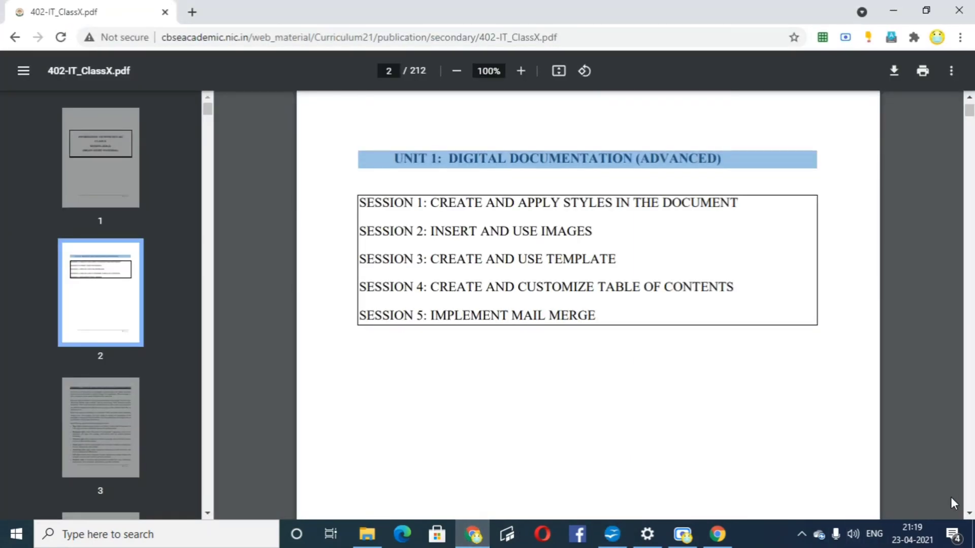
{"action": "left_click", "coordinate": [969, 515]}
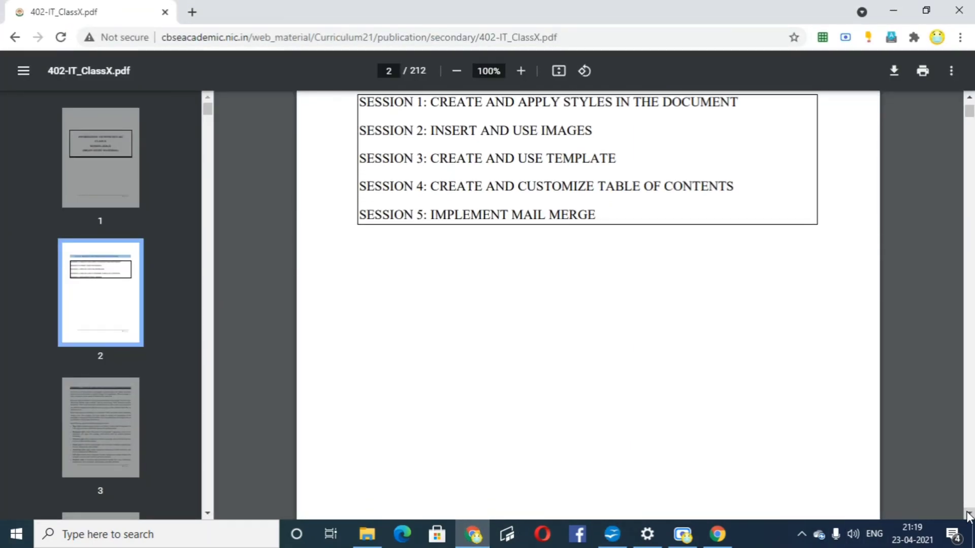
{"action": "left_click", "coordinate": [969, 515]}
{"action": "left_click", "coordinate": [969, 514]}
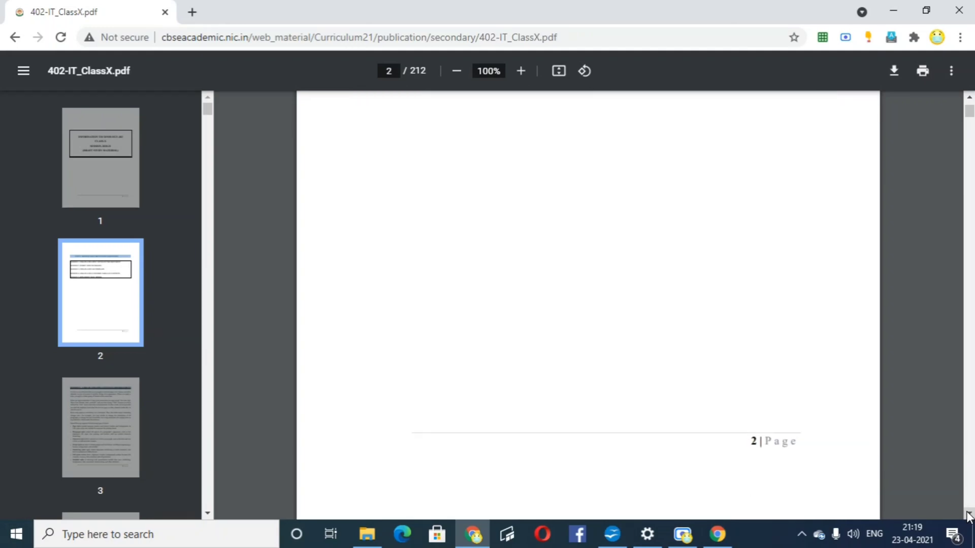
{"action": "left_click", "coordinate": [969, 515]}
{"action": "left_click", "coordinate": [969, 515]}
{"action": "left_click", "coordinate": [968, 515]}
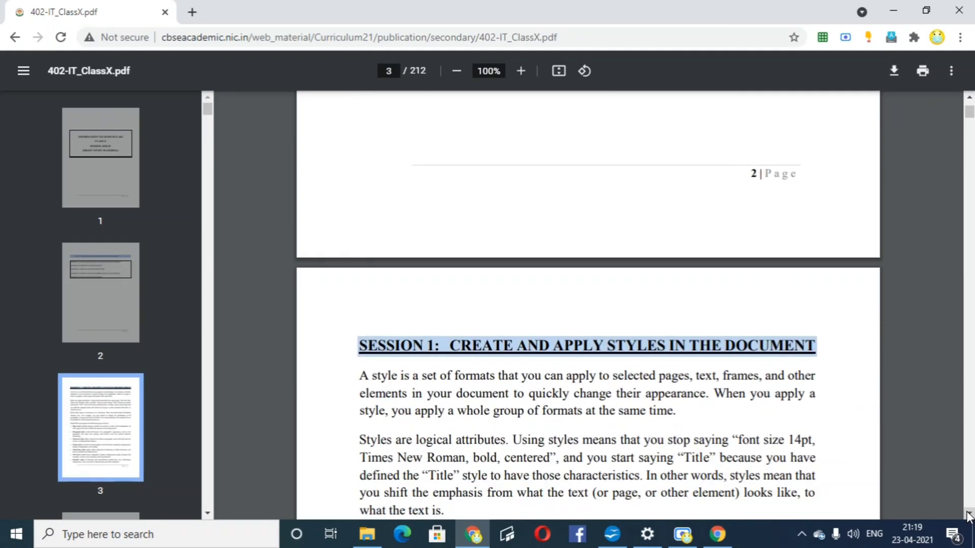
{"action": "left_click", "coordinate": [969, 515]}
{"action": "left_click", "coordinate": [969, 515]}
{"action": "left_click", "coordinate": [969, 515]}
{"action": "left_click", "coordinate": [969, 515]}
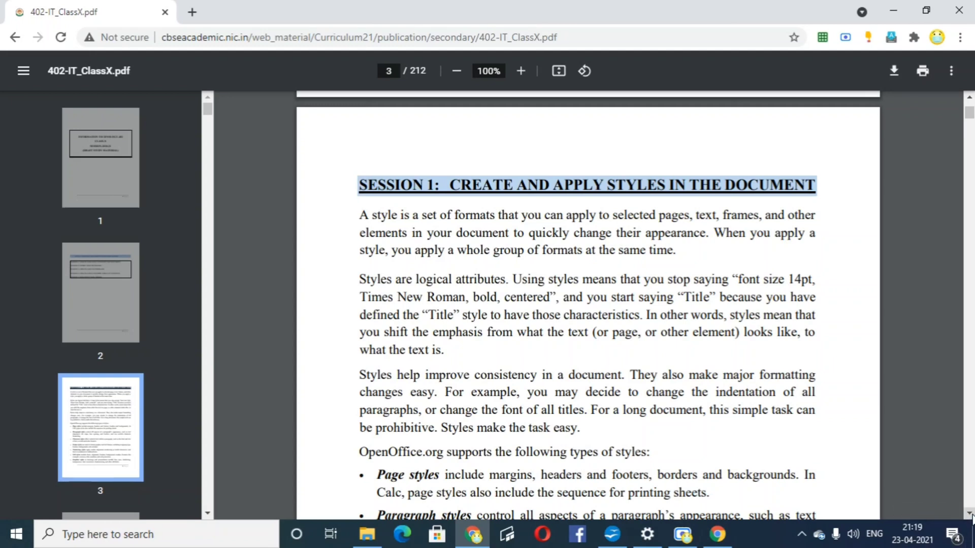
{"action": "scroll", "coordinate": [972, 518], "scroll_direction": "down", "scroll_amount": 2}
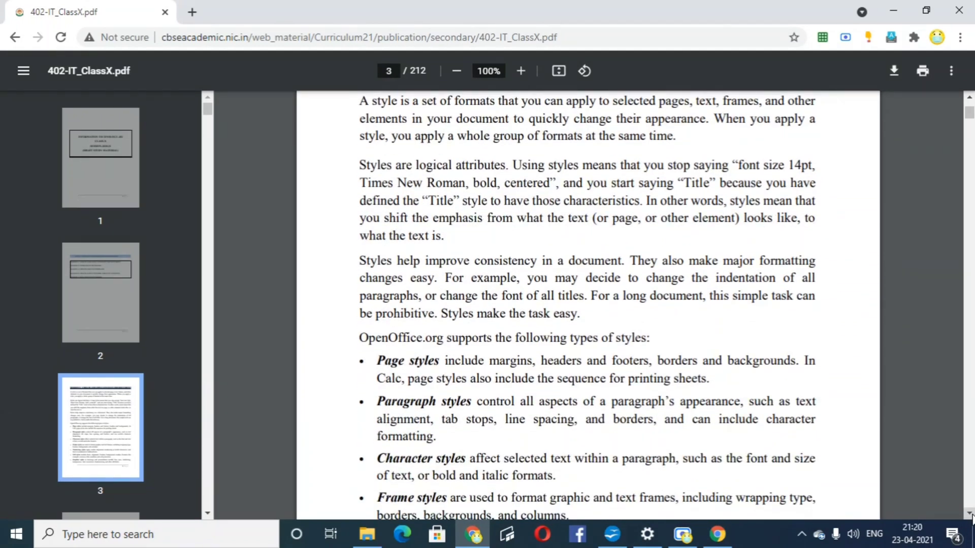
{"action": "scroll", "coordinate": [971, 517], "scroll_direction": "down", "scroll_amount": 1}
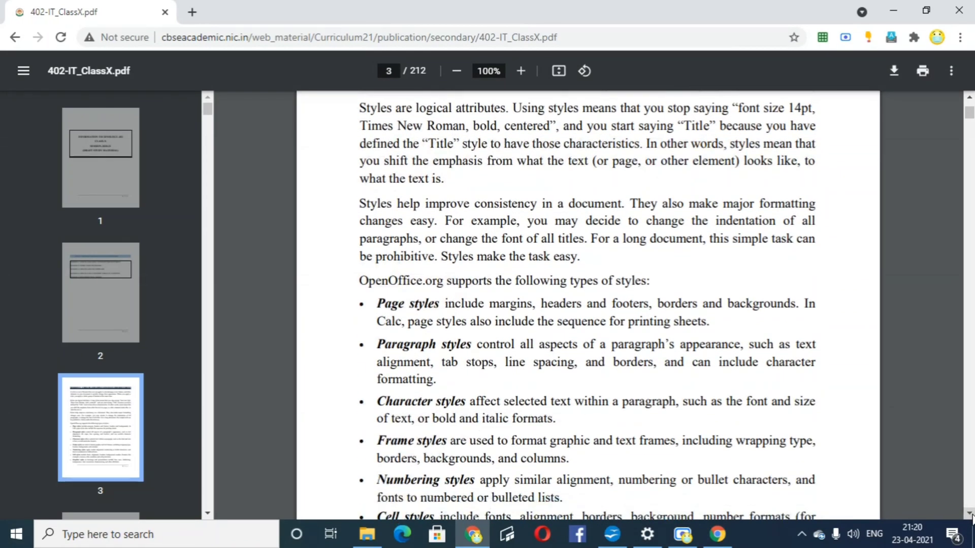
{"action": "scroll", "coordinate": [972, 517], "scroll_direction": "down", "scroll_amount": 1}
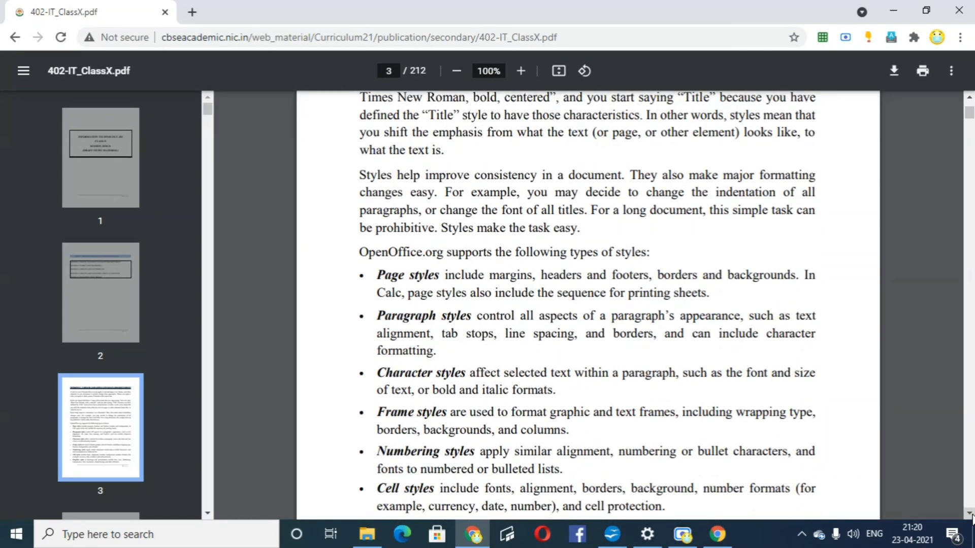
{"action": "scroll", "coordinate": [972, 517], "scroll_direction": "down", "scroll_amount": 3}
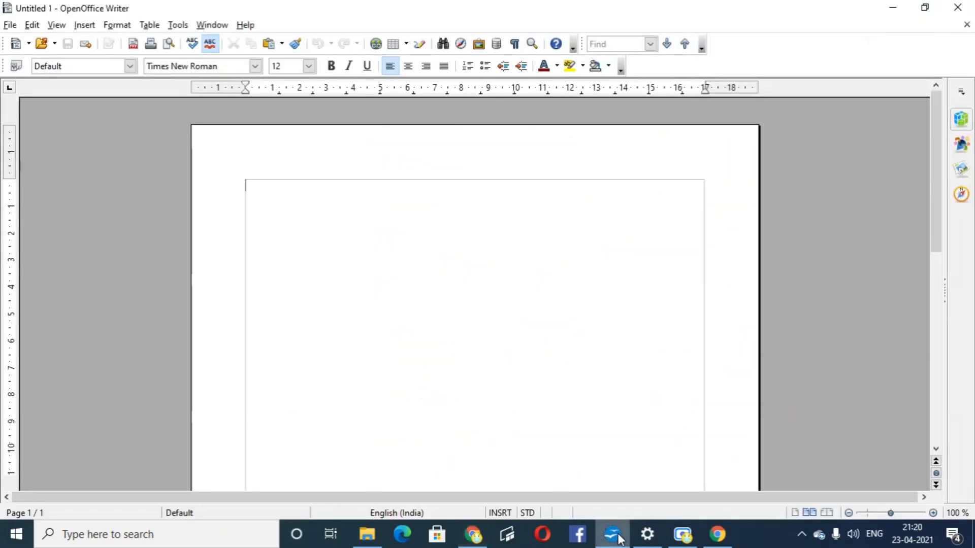
Switch back to the blank OpenOffice Writer document and paste the "Apply Style" title with the sample paragraph about styles.
{"action": "left_click", "coordinate": [619, 537]}
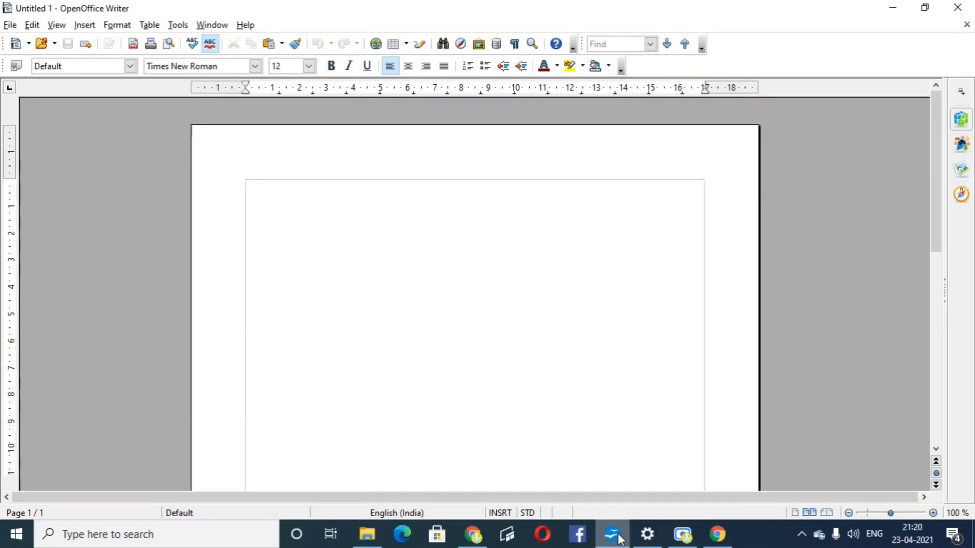
{"action": "key", "text": "ctrl+v"}
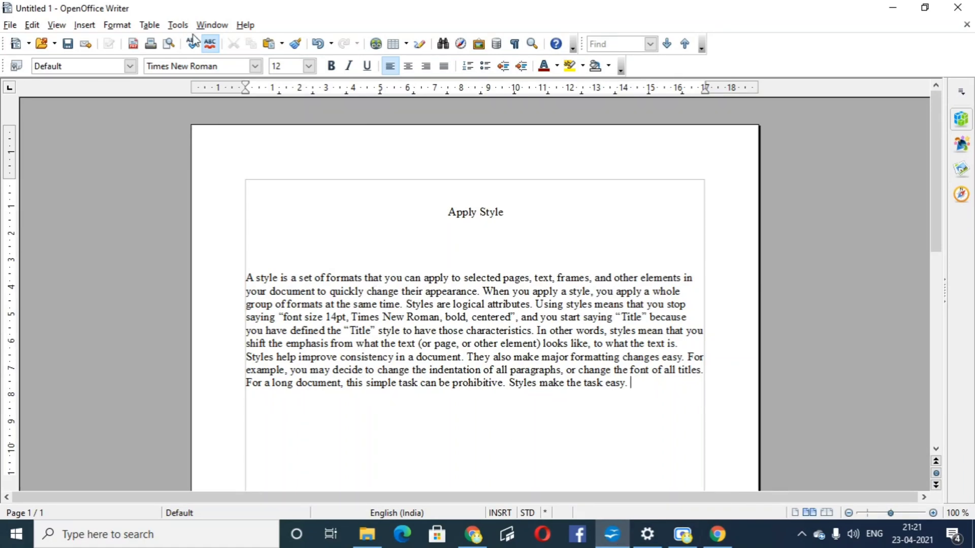
{"action": "left_click", "coordinate": [255, 66]}
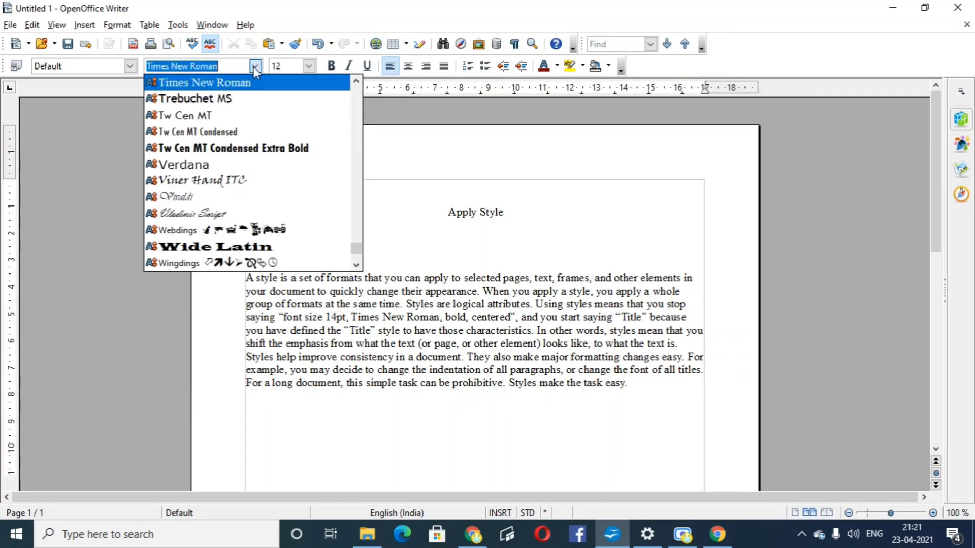
{"action": "left_click", "coordinate": [74, 174]}
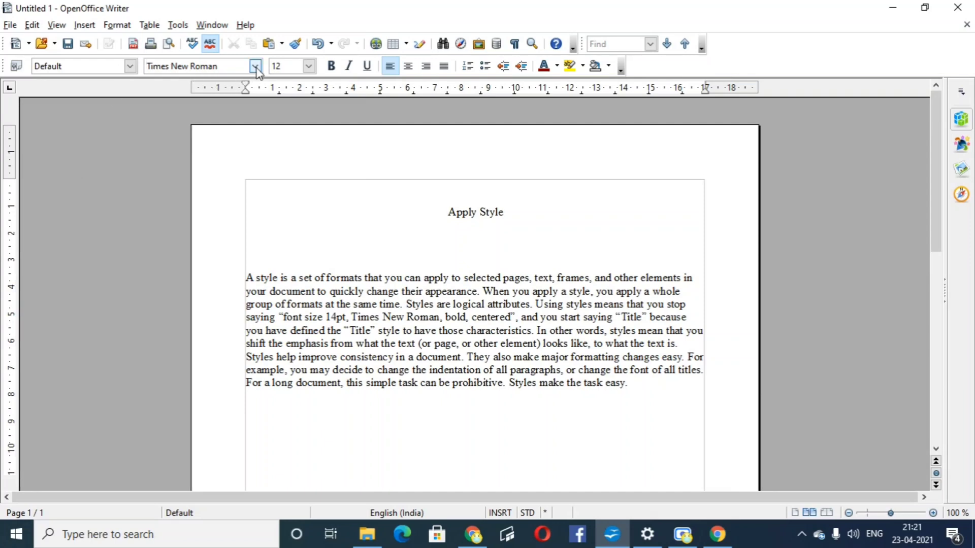
{"action": "left_click", "coordinate": [131, 72]}
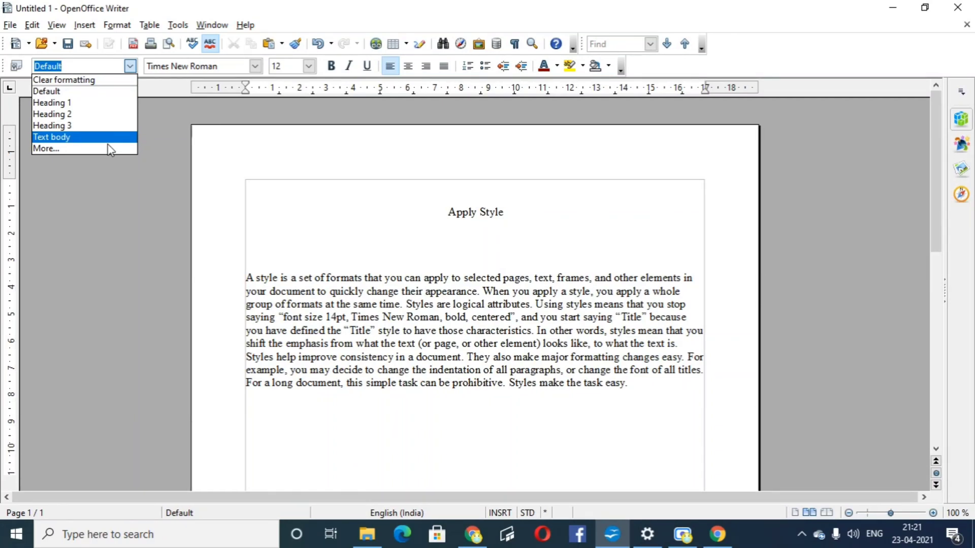
{"action": "left_click", "coordinate": [110, 191]}
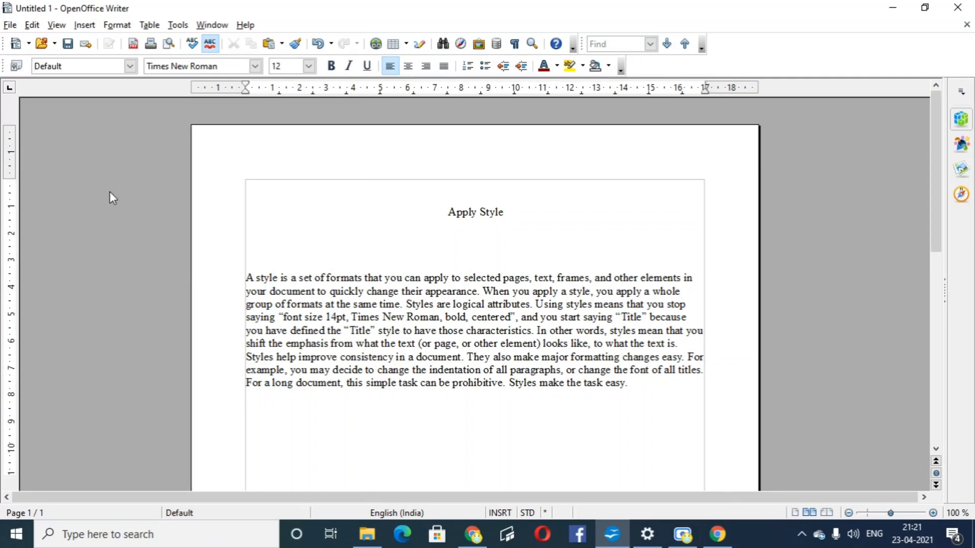
Apply the Heading 1 paragraph style to the "Apply Style" title.
{"action": "double_click", "coordinate": [471, 210]}
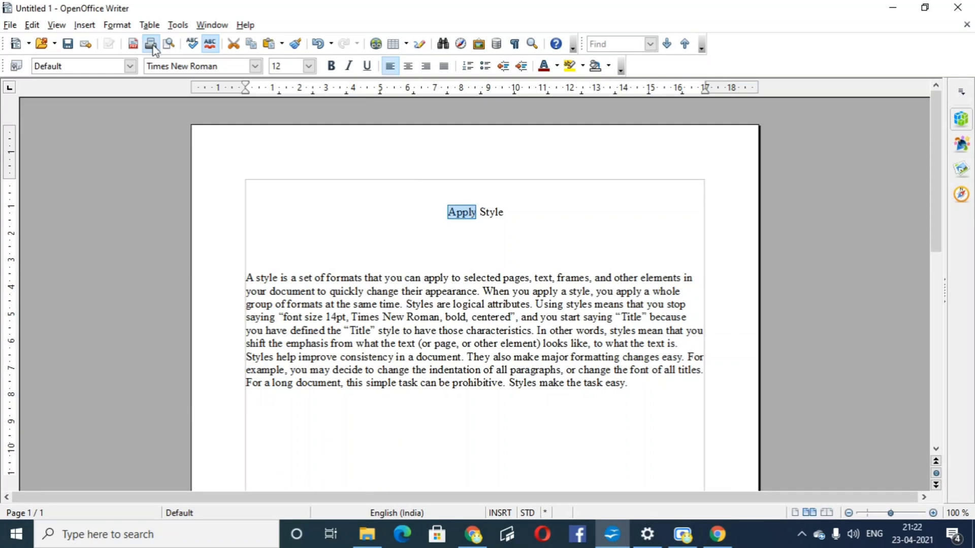
{"action": "left_click", "coordinate": [131, 69]}
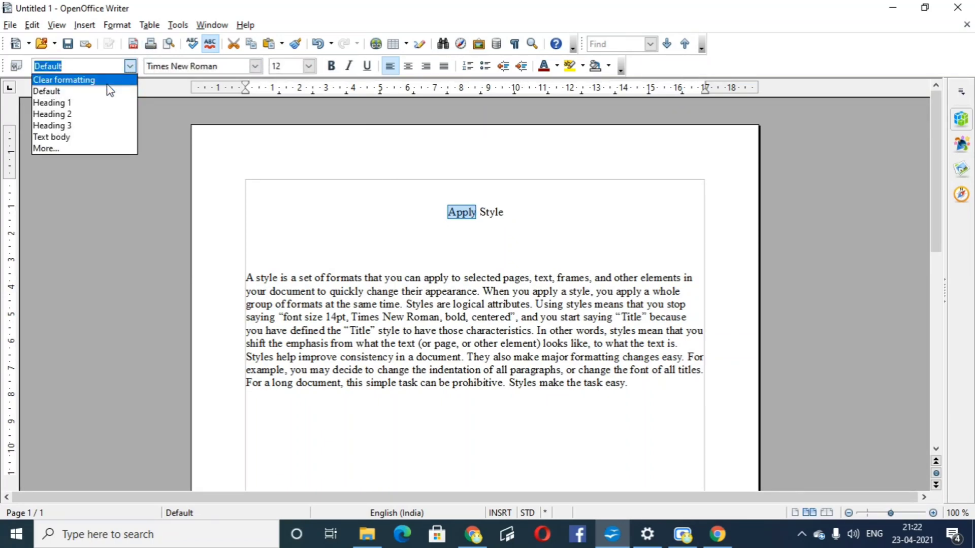
{"action": "left_click", "coordinate": [79, 105]}
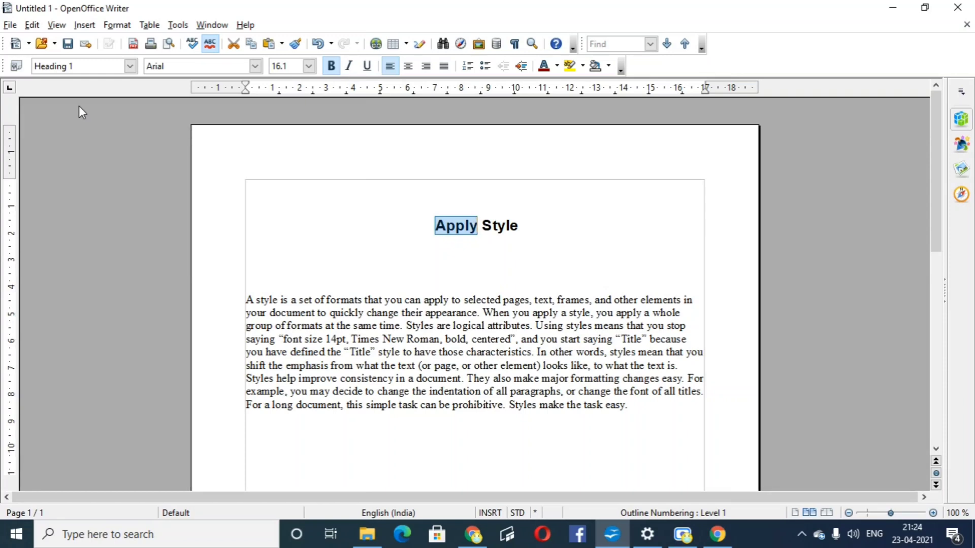
{"action": "left_click", "coordinate": [317, 241]}
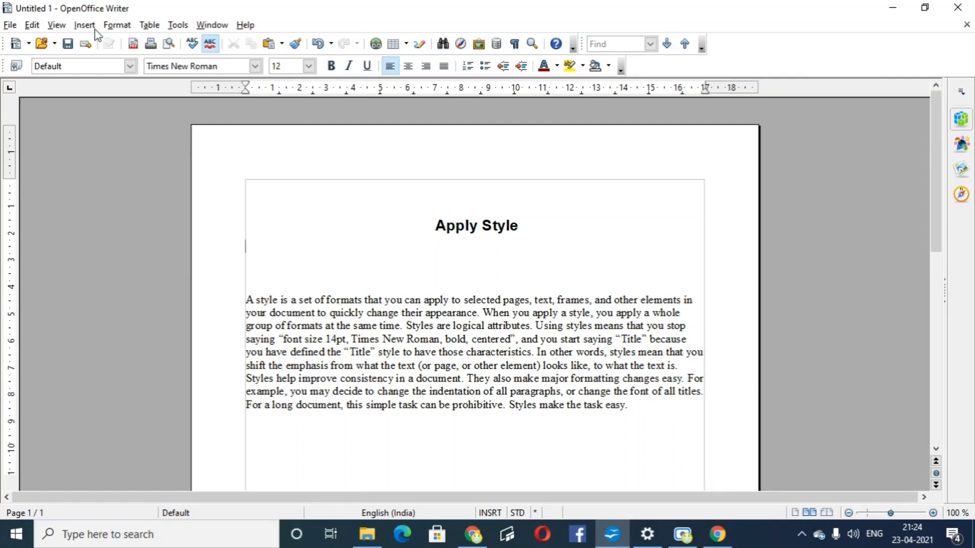
Open the Styles and Formatting window and move it clear of the document title.
{"action": "left_click", "coordinate": [128, 27]}
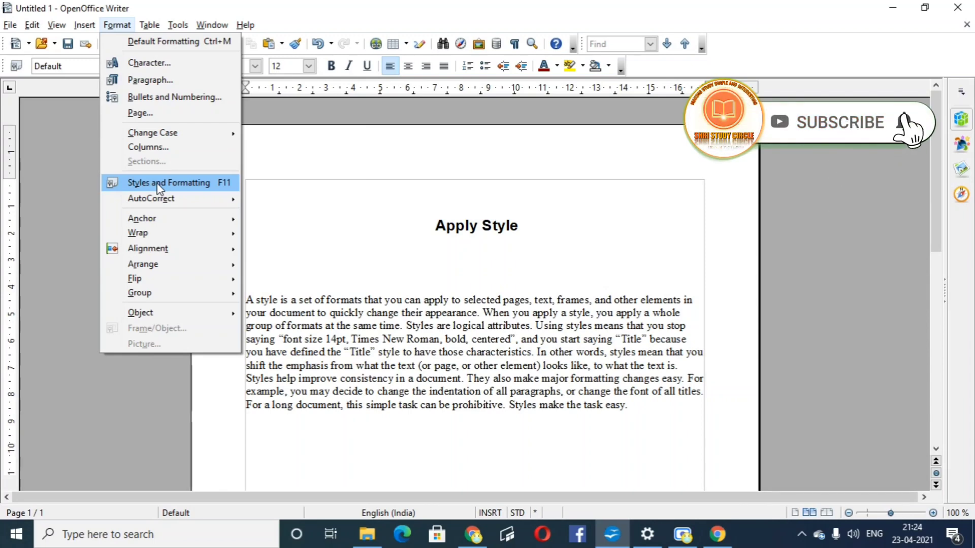
{"action": "left_click", "coordinate": [158, 185]}
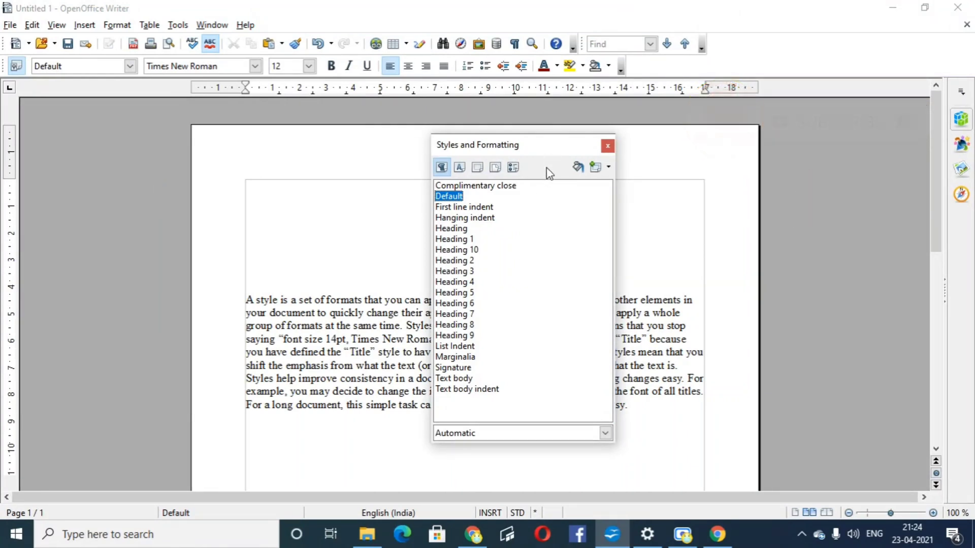
{"action": "left_click_drag", "start_coordinate": [563, 152], "coordinate": [363, 157]}
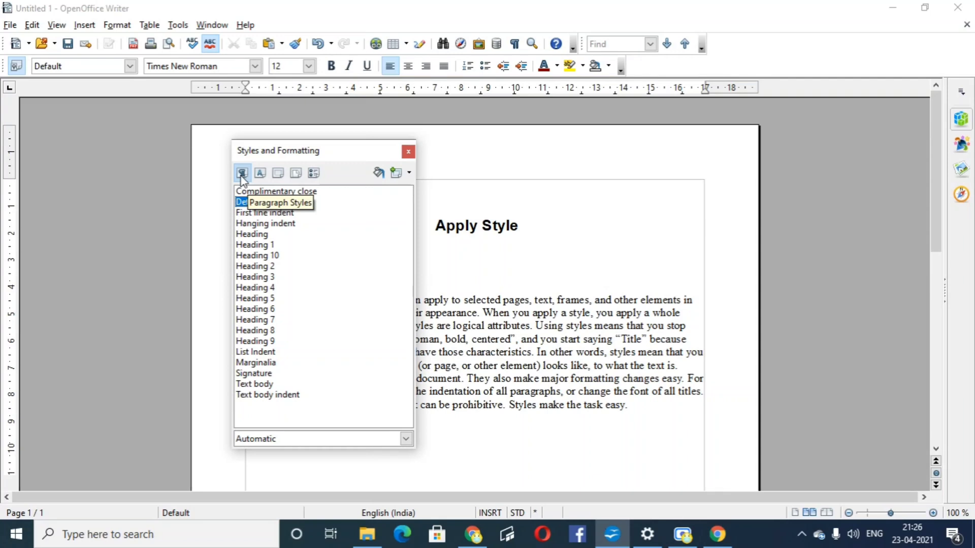
Apply the Heading 1 paragraph style to the body paragraph using Fill Format mode, leave the mode and close the Styles and Formatting window.
{"action": "left_click", "coordinate": [379, 173]}
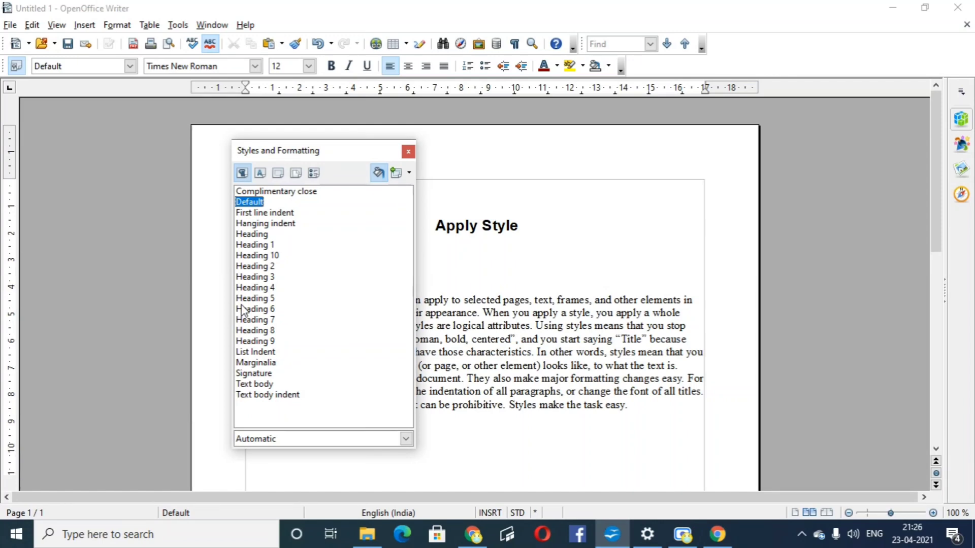
{"action": "left_click", "coordinate": [256, 245]}
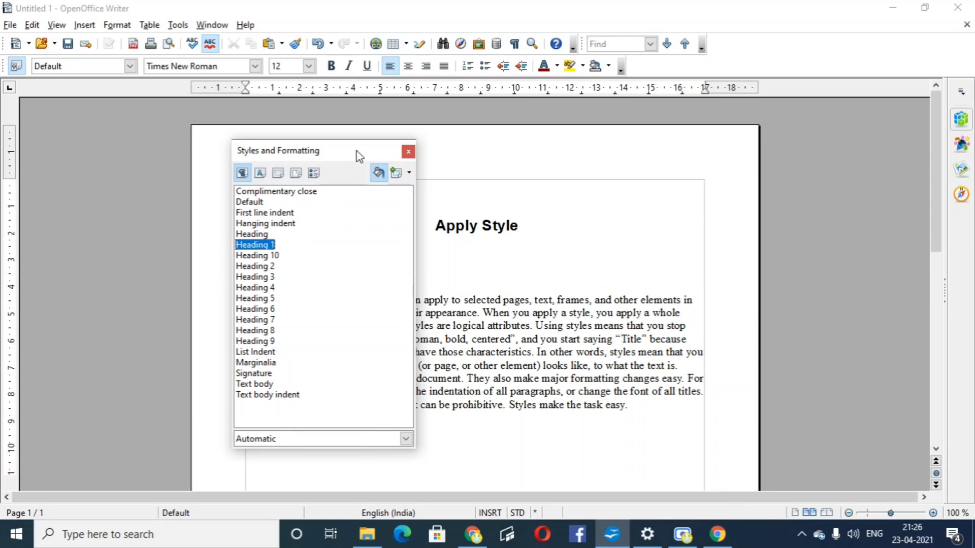
{"action": "left_click_drag", "start_coordinate": [355, 147], "coordinate": [877, 130]}
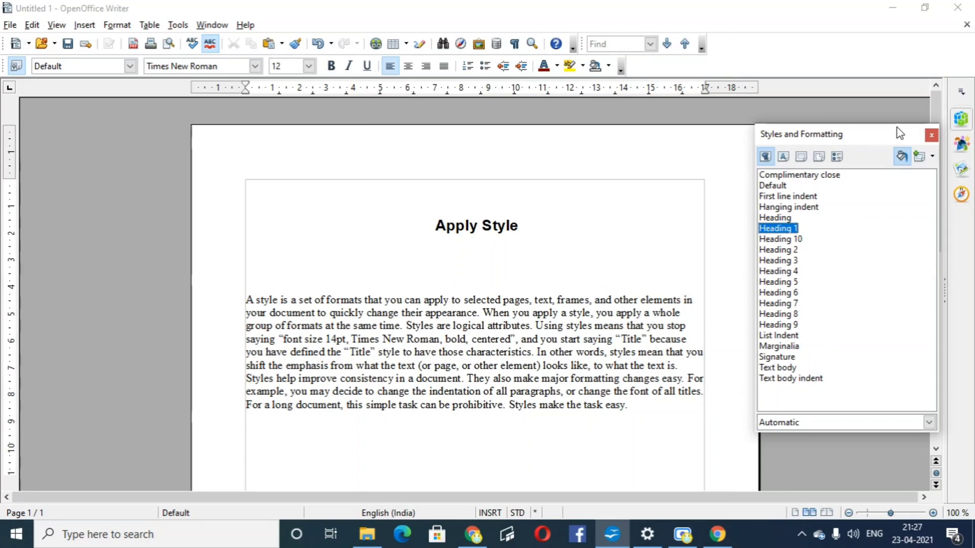
{"action": "mouse_move", "coordinate": [879, 138]}
{"action": "left_mouse_down"}
{"action": "mouse_move", "coordinate": [806, 169]}
{"action": "mouse_move", "coordinate": [897, 110]}
{"action": "mouse_move", "coordinate": [865, 74]}
{"action": "mouse_move", "coordinate": [890, 141]}
{"action": "mouse_move", "coordinate": [875, 134]}
{"action": "left_mouse_up"}
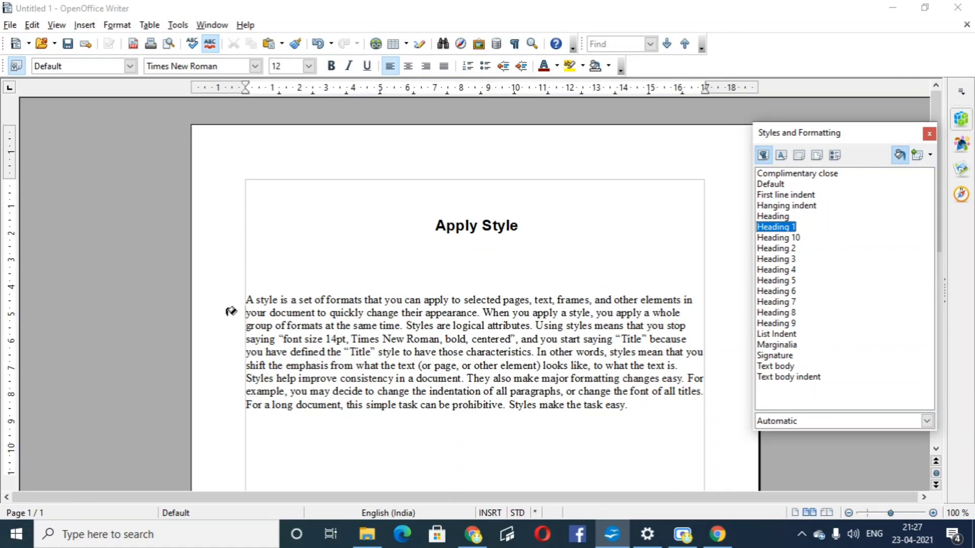
{"action": "left_click", "coordinate": [374, 312]}
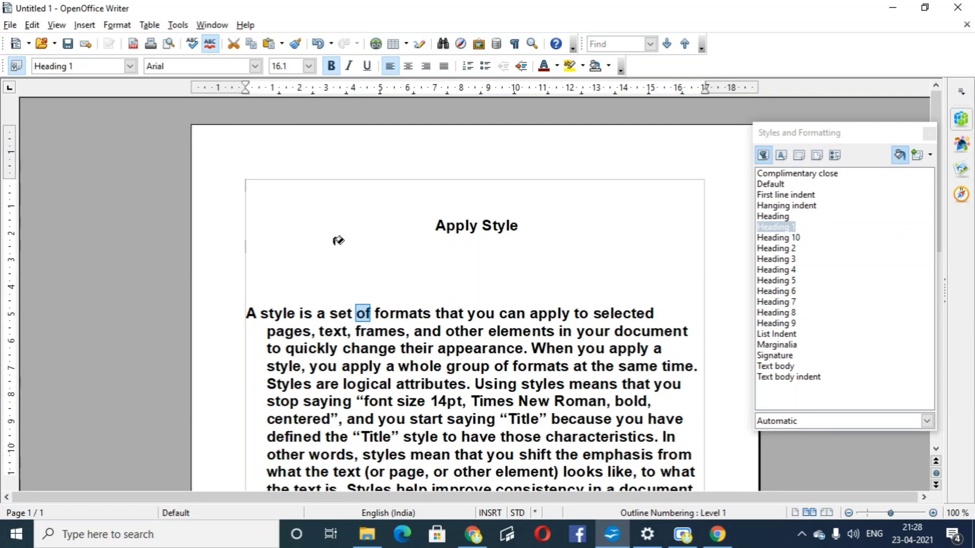
{"action": "key", "text": "Escape"}
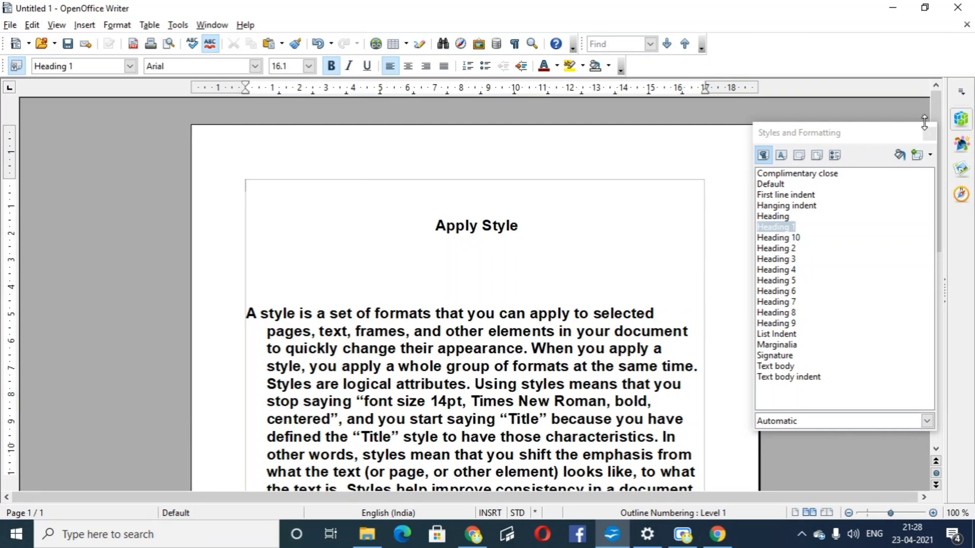
{"action": "left_click", "coordinate": [932, 138]}
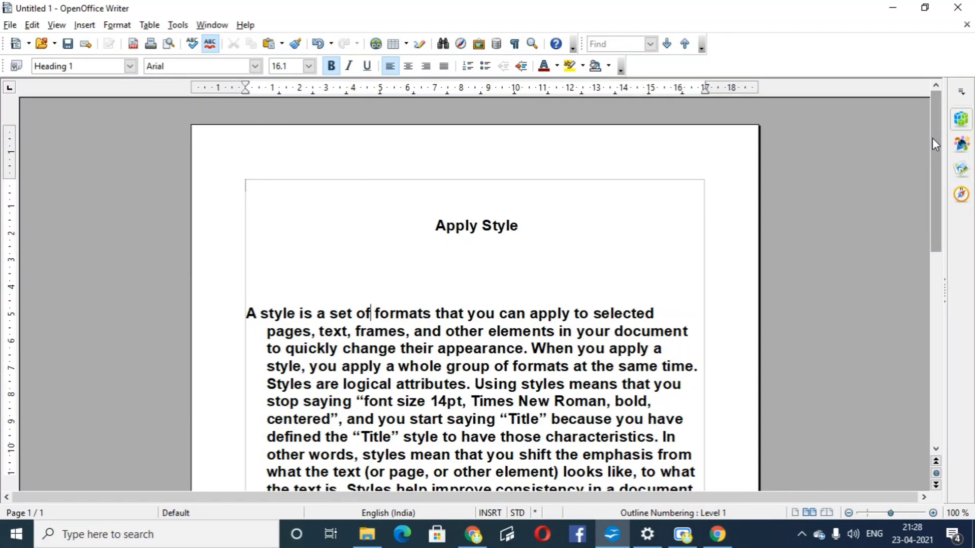
Reopen the Styles and Formatting window and reposition it near the page edge, clear of the title.
{"action": "left_click", "coordinate": [117, 26]}
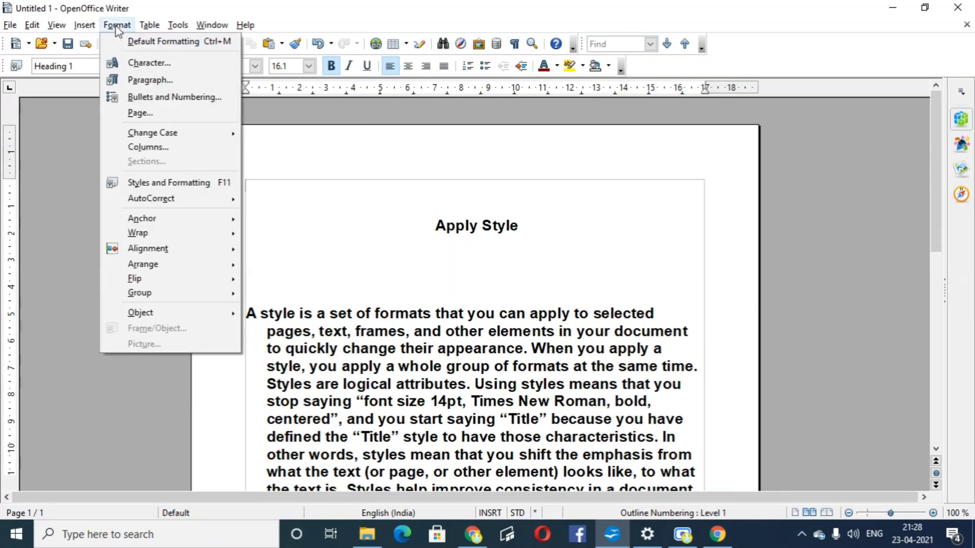
{"action": "left_click", "coordinate": [168, 184]}
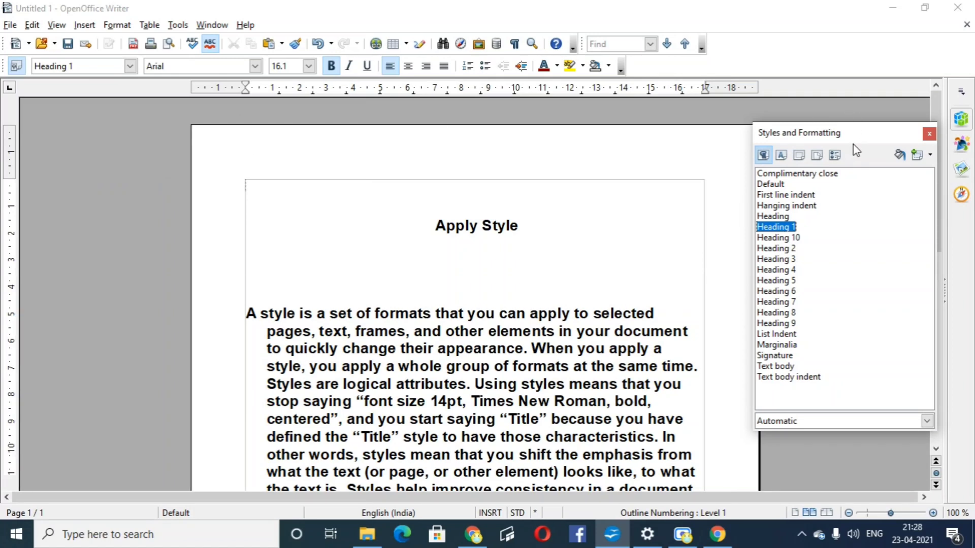
{"action": "left_click_drag", "start_coordinate": [870, 136], "coordinate": [656, 168]}
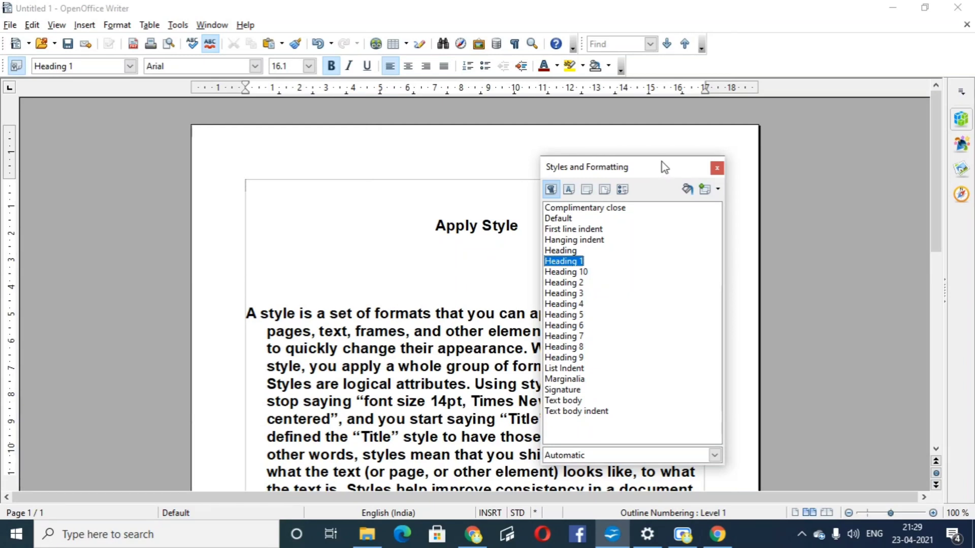
{"action": "left_click_drag", "start_coordinate": [657, 167], "coordinate": [776, 127]}
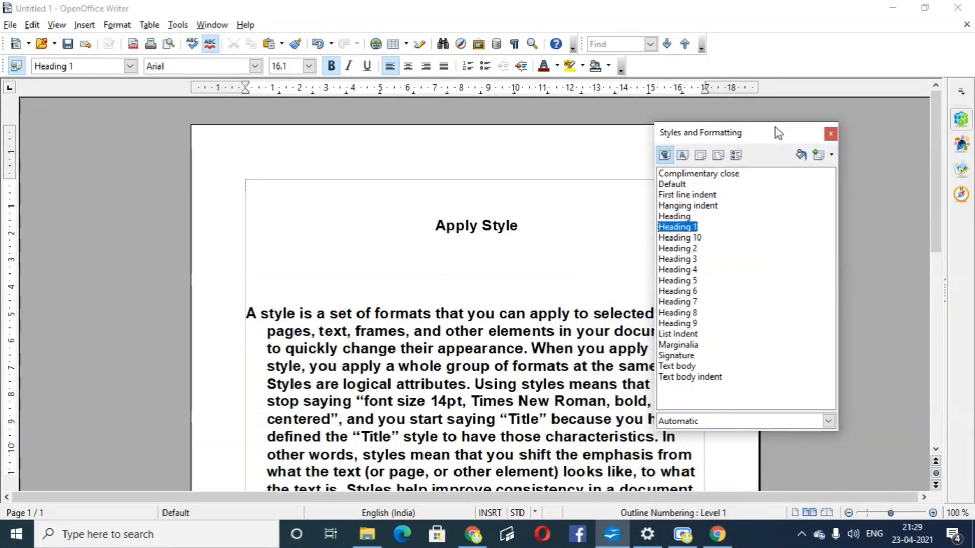
Apply the Heading 10 paragraph style to the body paragraph using Fill Format mode, and close the Styles and Formatting window.
{"action": "left_click", "coordinate": [801, 157]}
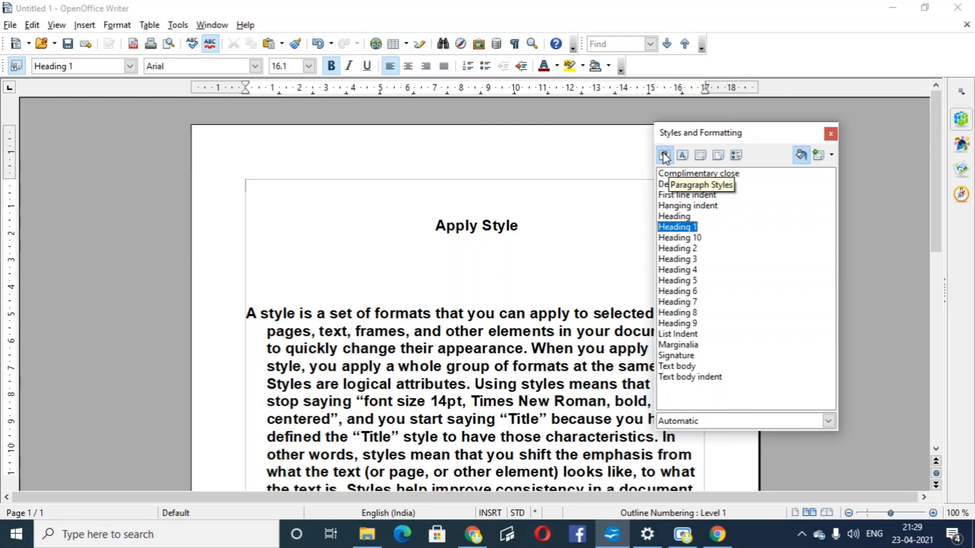
{"action": "left_click", "coordinate": [686, 238]}
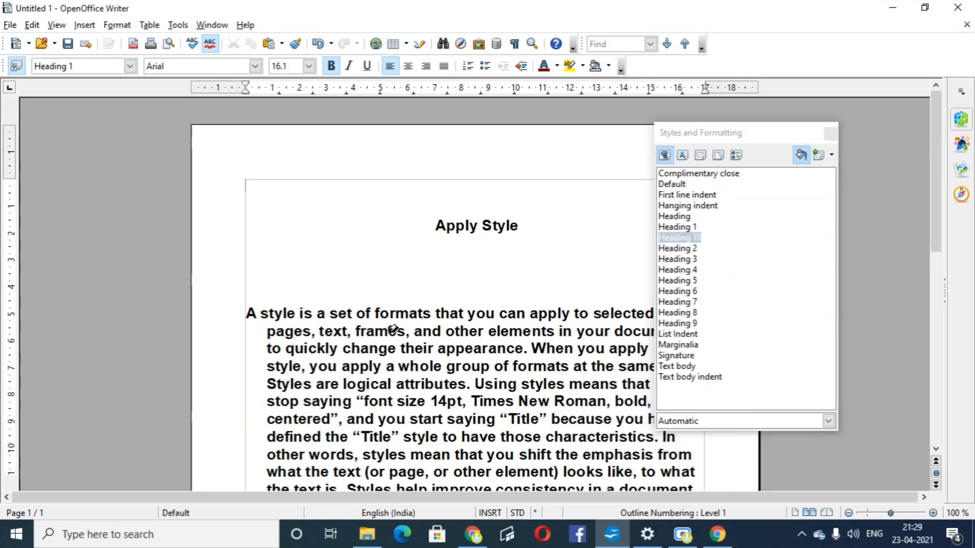
{"action": "left_click", "coordinate": [393, 330]}
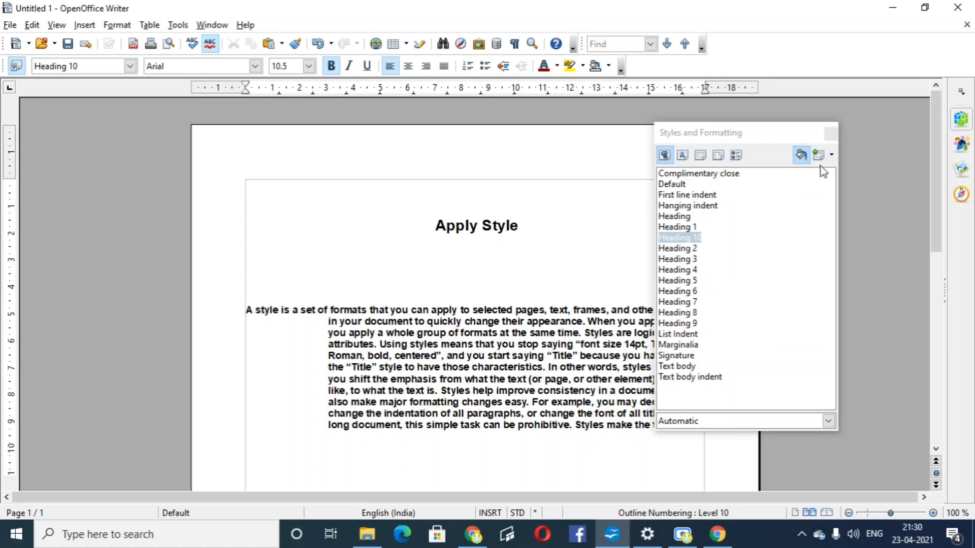
{"action": "left_click", "coordinate": [831, 133]}
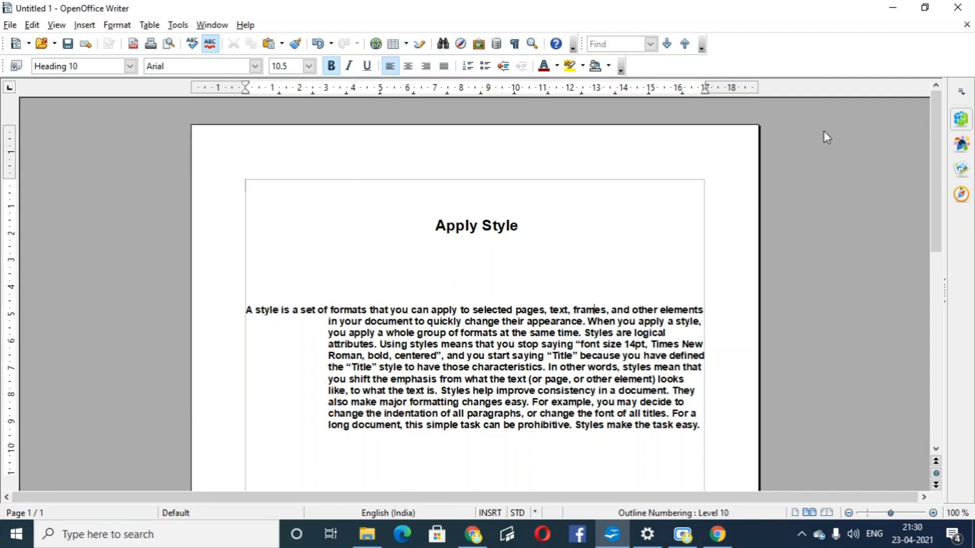
Reopen the Styles and Formatting window, start a new paragraph style from Heading 3 and move its dialog clear of the style list.
{"action": "left_click", "coordinate": [117, 25]}
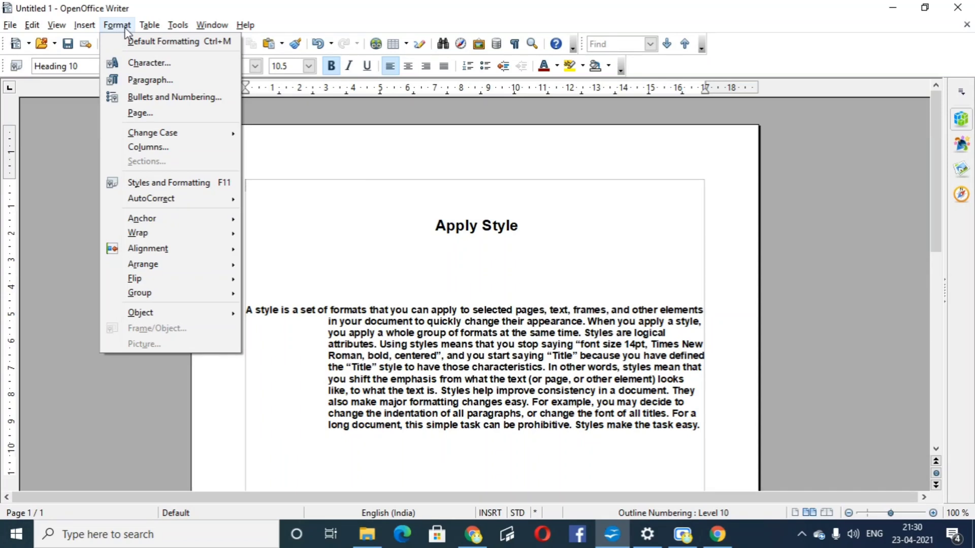
{"action": "left_click", "coordinate": [175, 182]}
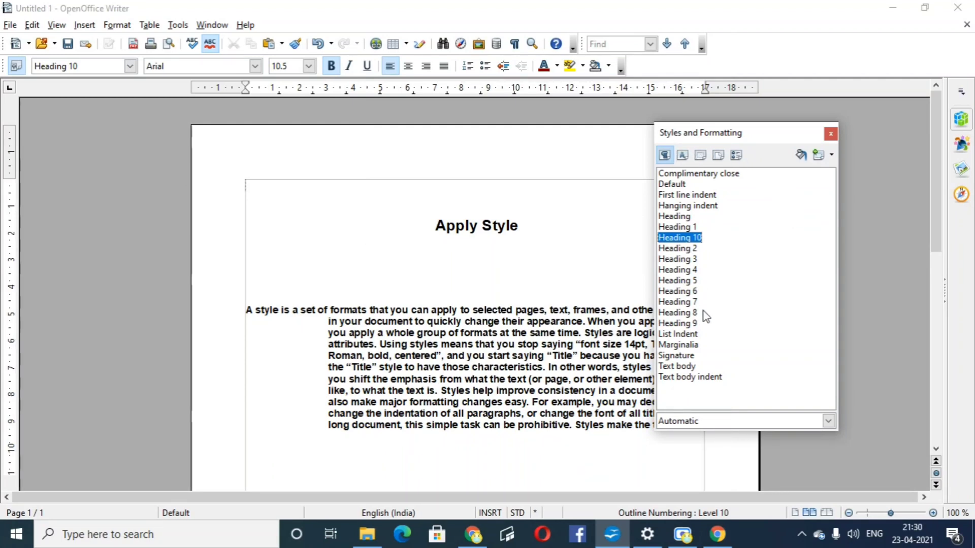
{"action": "left_click", "coordinate": [681, 260]}
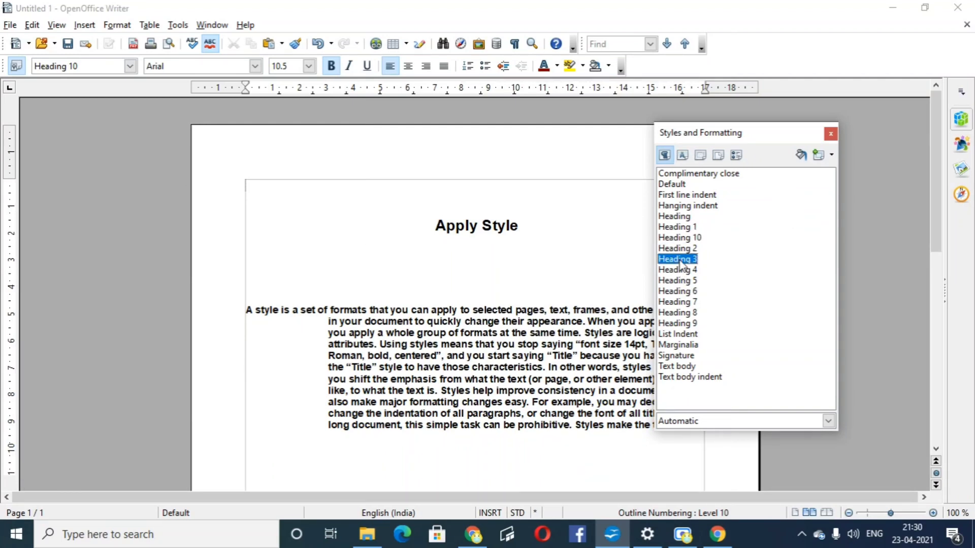
{"action": "right_click", "coordinate": [680, 262]}
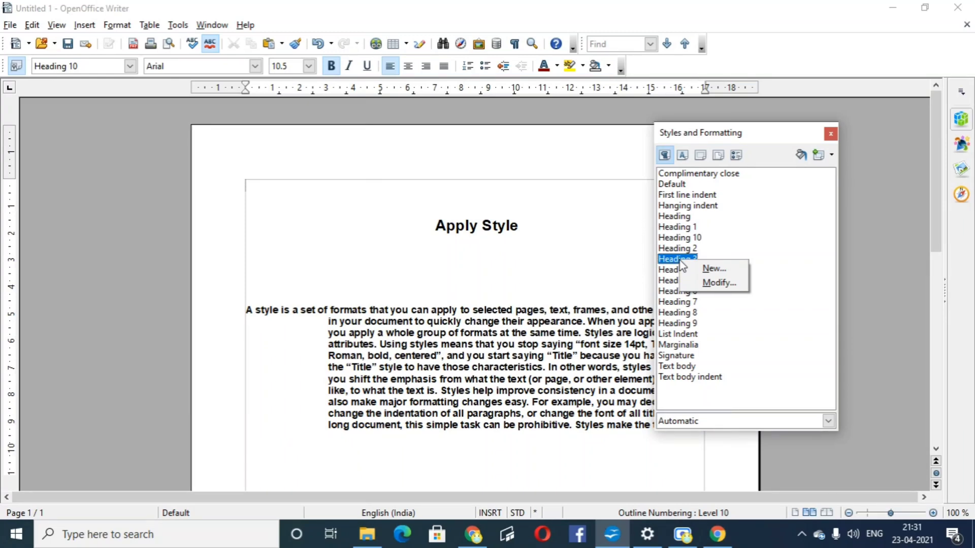
{"action": "left_click", "coordinate": [710, 269]}
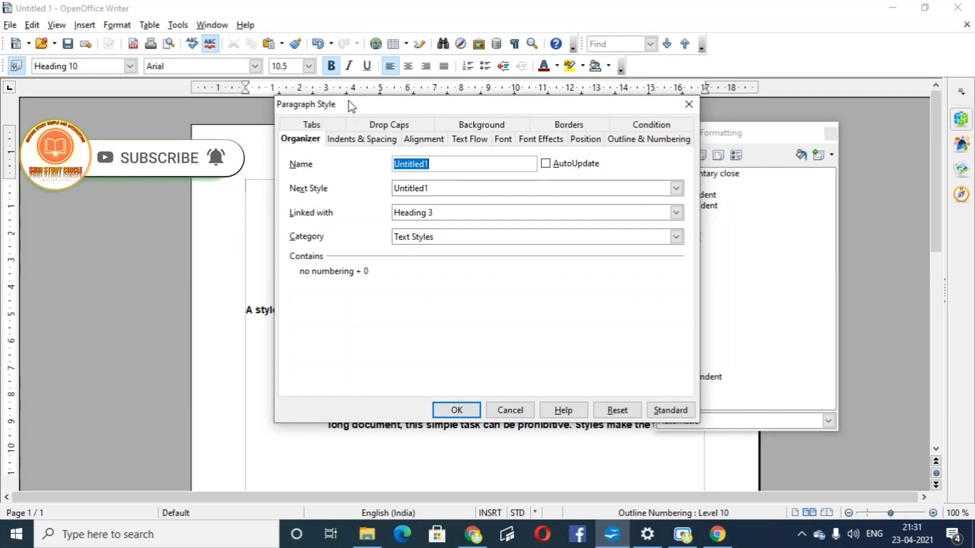
{"action": "left_click_drag", "start_coordinate": [333, 104], "coordinate": [173, 248]}
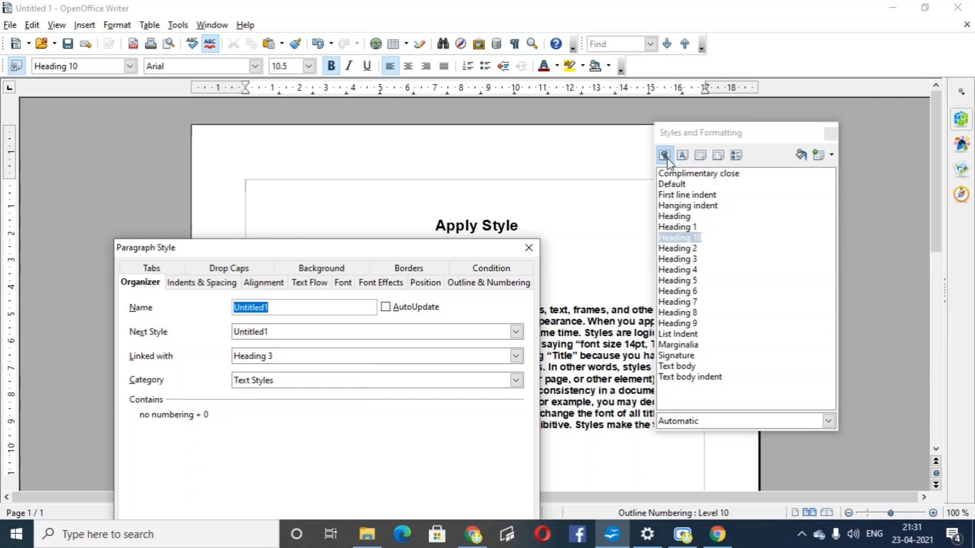
{"action": "left_click_drag", "start_coordinate": [378, 251], "coordinate": [448, 151]}
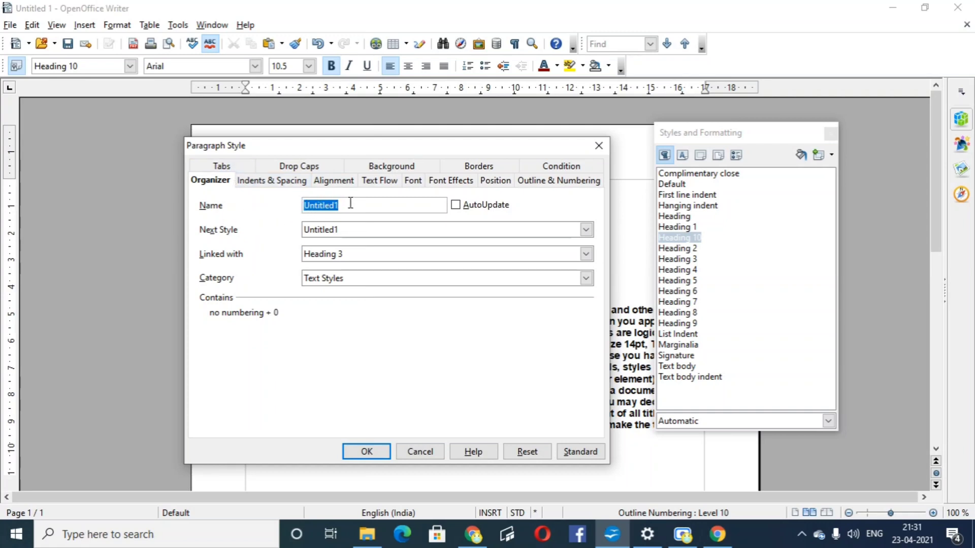
Name the new paragraph style "first" and set its linked style to - None -.
{"action": "key", "text": "BackSpace"}
{"action": "type", "text": "first"}
{"action": "left_click", "coordinate": [370, 254]}
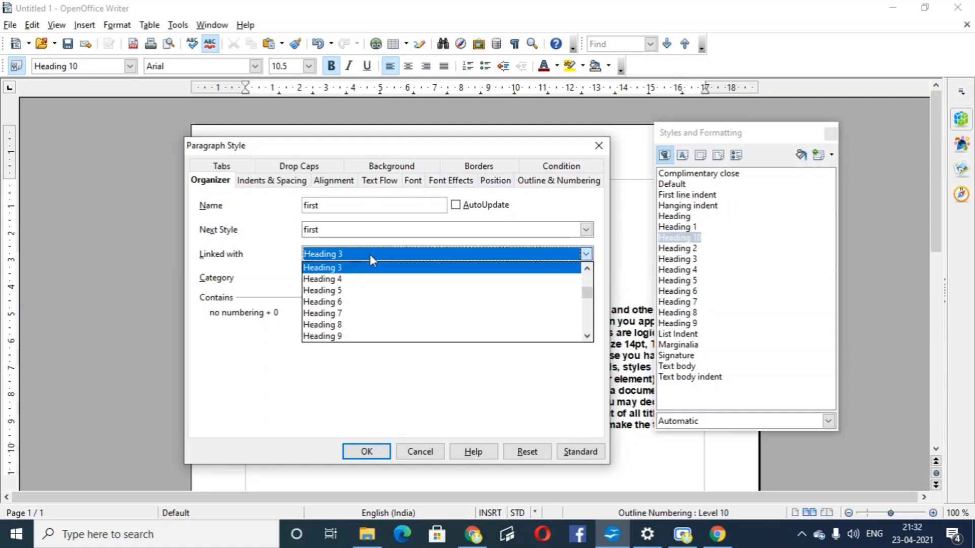
{"action": "left_click", "coordinate": [588, 270]}
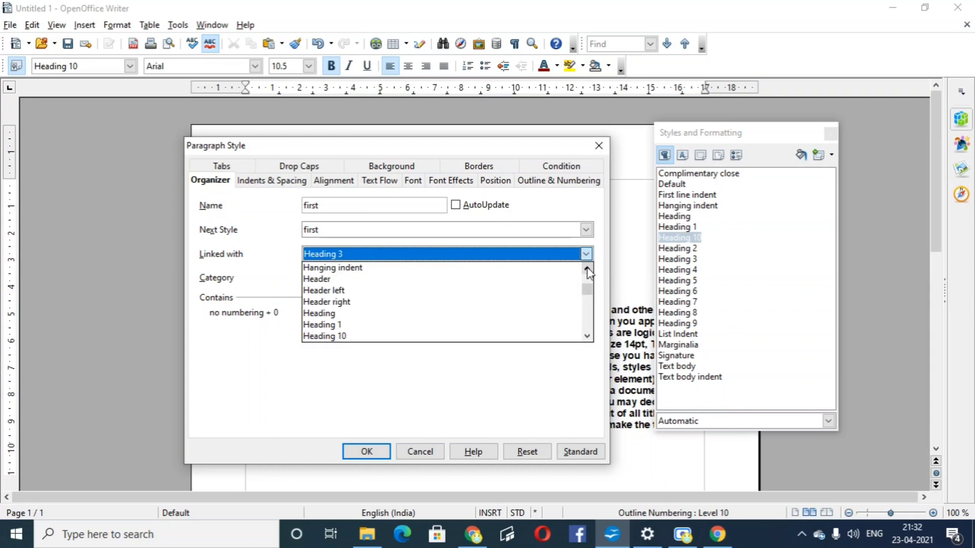
{"action": "left_click", "coordinate": [587, 270]}
{"action": "left_click", "coordinate": [587, 270]}
{"action": "left_click", "coordinate": [588, 270]}
{"action": "left_click", "coordinate": [587, 270]}
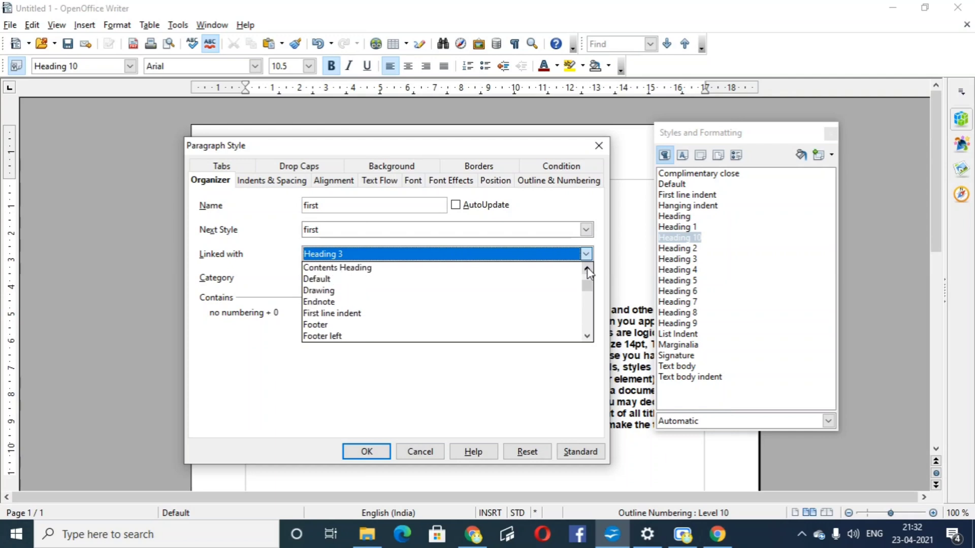
{"action": "left_click", "coordinate": [588, 270]}
{"action": "left_click", "coordinate": [588, 270]}
{"action": "left_click", "coordinate": [587, 270]}
{"action": "left_click", "coordinate": [588, 269]}
{"action": "left_click", "coordinate": [587, 269]}
{"action": "left_click", "coordinate": [587, 270]}
{"action": "left_click", "coordinate": [587, 269]}
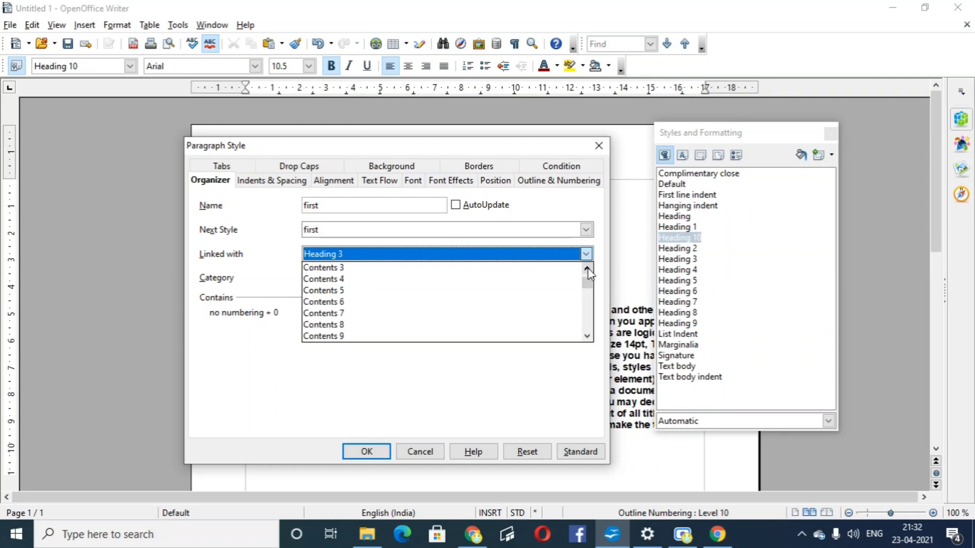
{"action": "left_click", "coordinate": [587, 270]}
{"action": "left_click", "coordinate": [587, 270]}
{"action": "left_click", "coordinate": [587, 269]}
{"action": "left_click", "coordinate": [587, 270]}
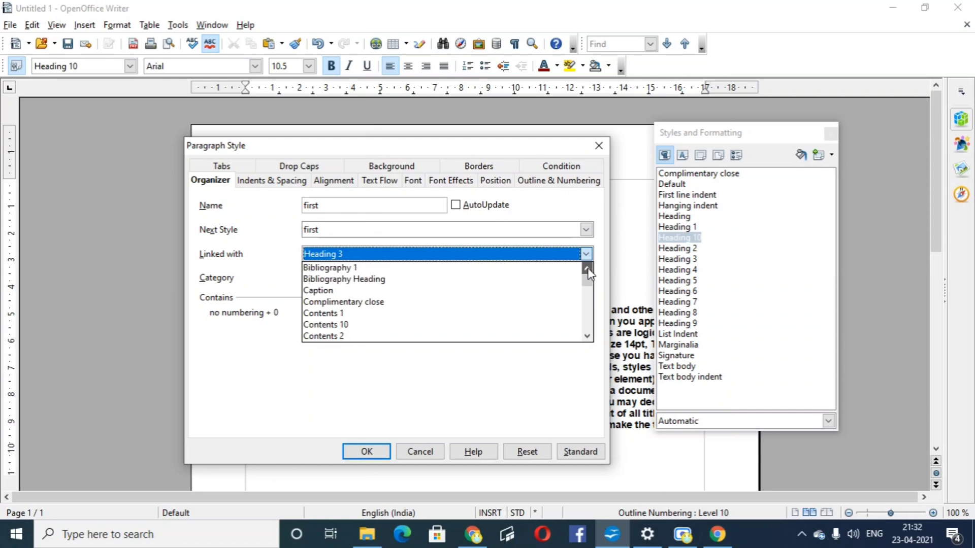
{"action": "left_click", "coordinate": [588, 270]}
{"action": "left_click", "coordinate": [588, 270]}
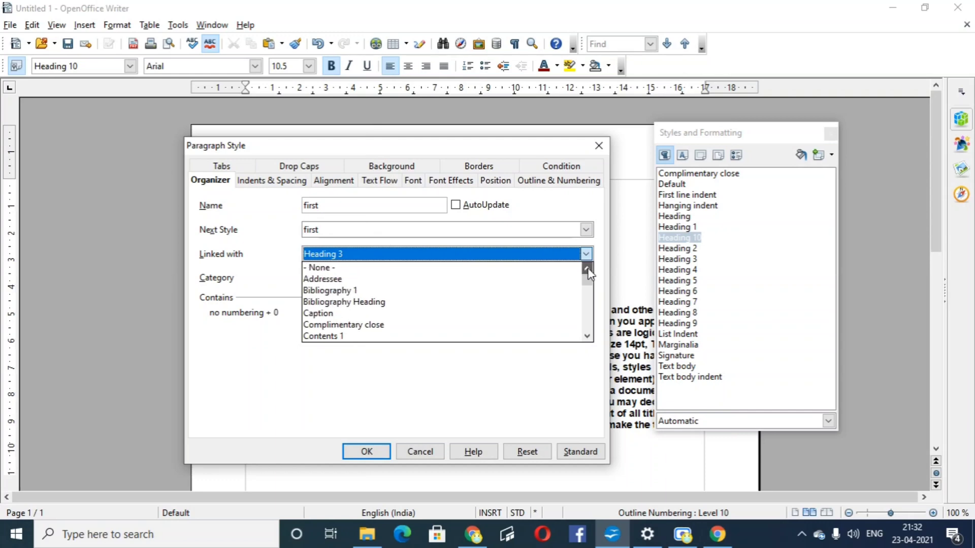
{"action": "left_click", "coordinate": [437, 269]}
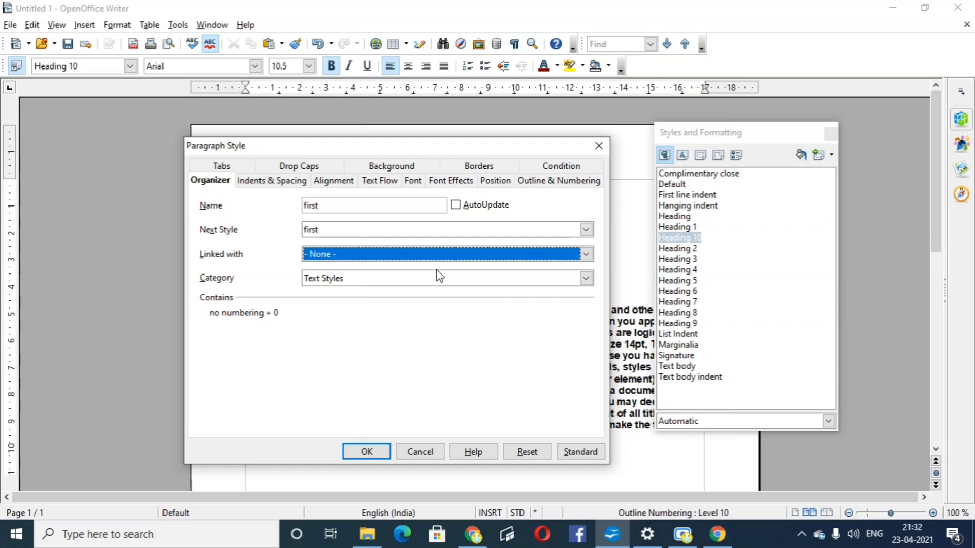
Look through the new style's indents and spacing, background, borders, condition, font effects and font settings.
{"action": "left_click", "coordinate": [221, 166]}
{"action": "left_click", "coordinate": [287, 165]}
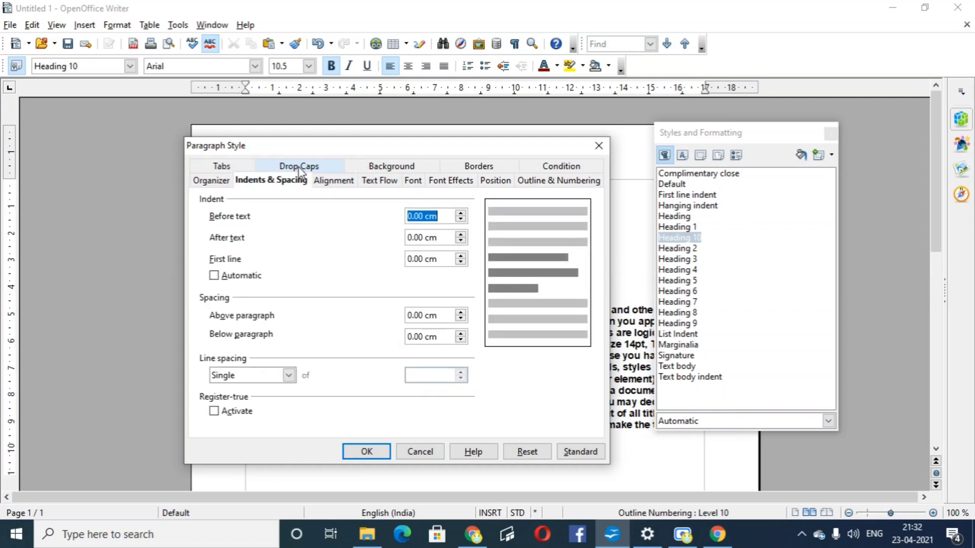
{"action": "left_click", "coordinate": [425, 166]}
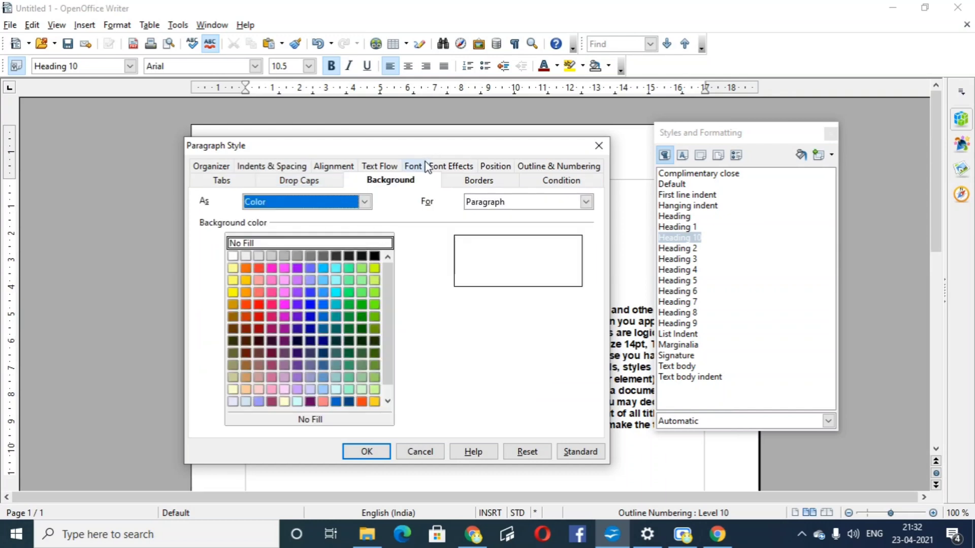
{"action": "left_click", "coordinate": [486, 181]}
{"action": "left_click", "coordinate": [546, 186]}
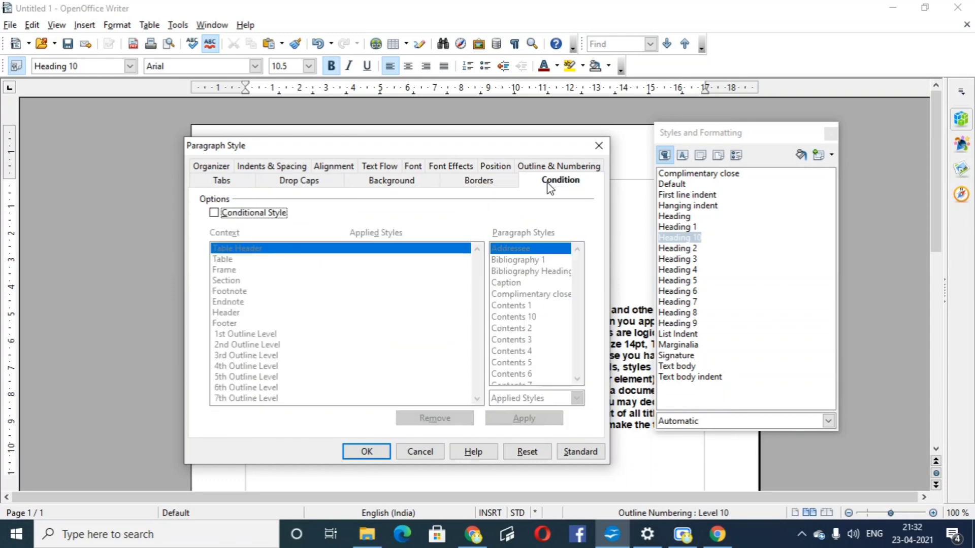
{"action": "left_click", "coordinate": [468, 167]}
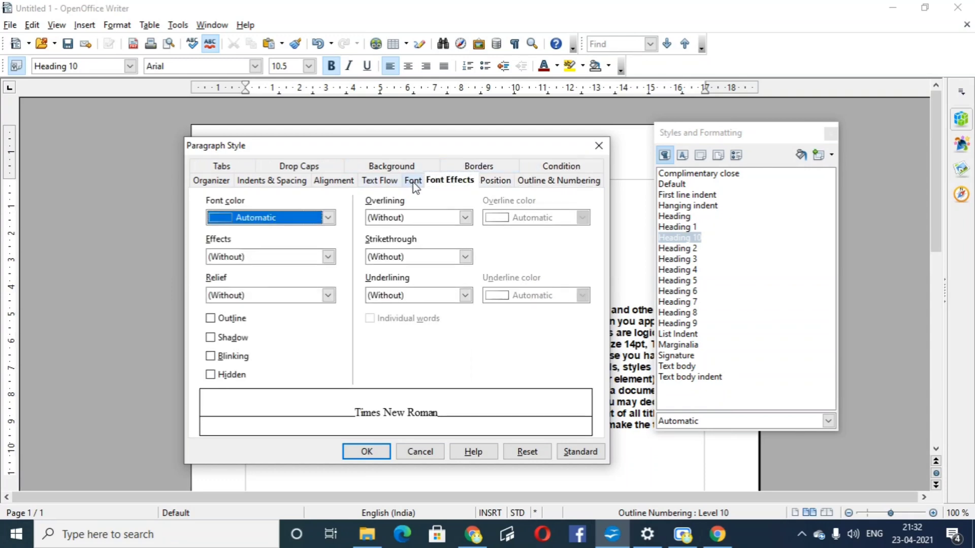
{"action": "left_click", "coordinate": [413, 182]}
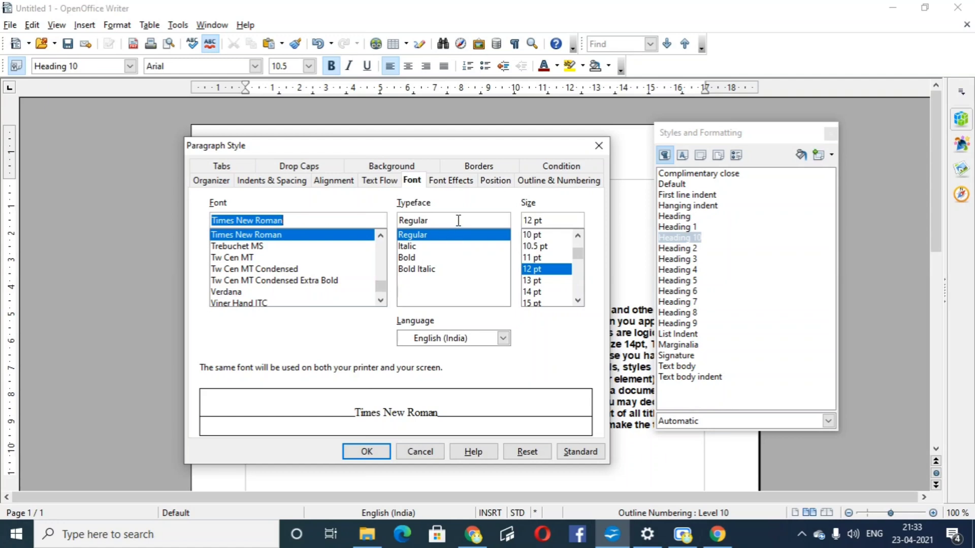
Give the new style a Pink 1 background color, keeping the background as Color for Paragraph.
{"action": "left_click", "coordinate": [392, 167]}
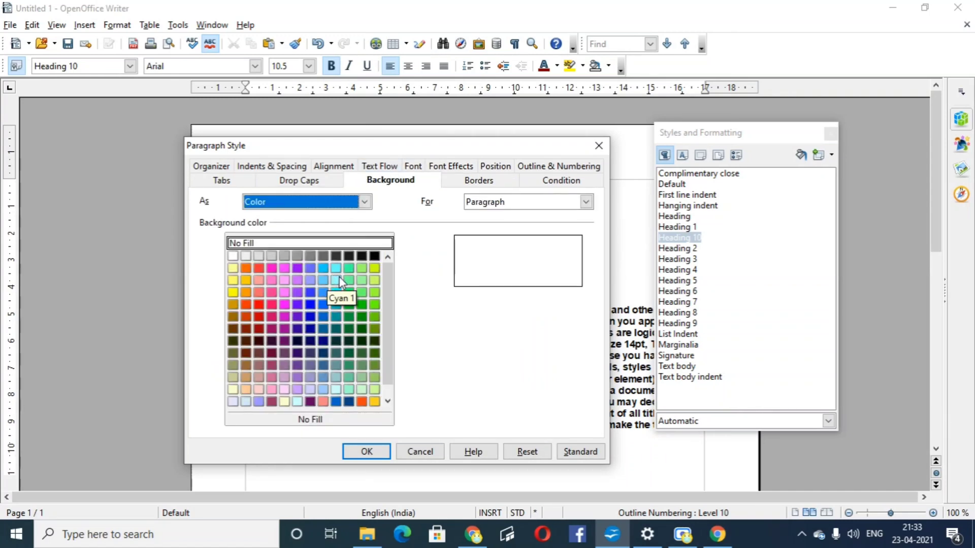
{"action": "left_click", "coordinate": [272, 281]}
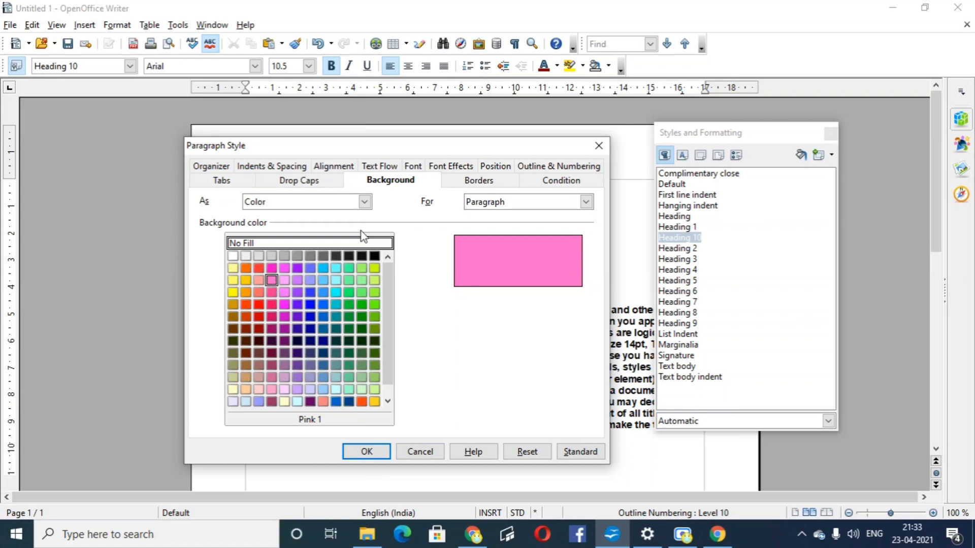
{"action": "left_click", "coordinate": [362, 208]}
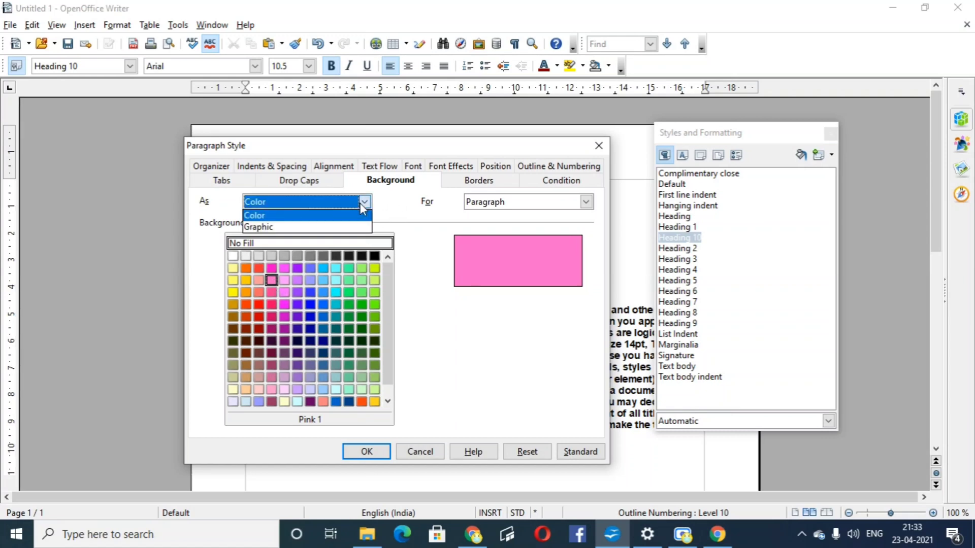
{"action": "left_click", "coordinate": [457, 310]}
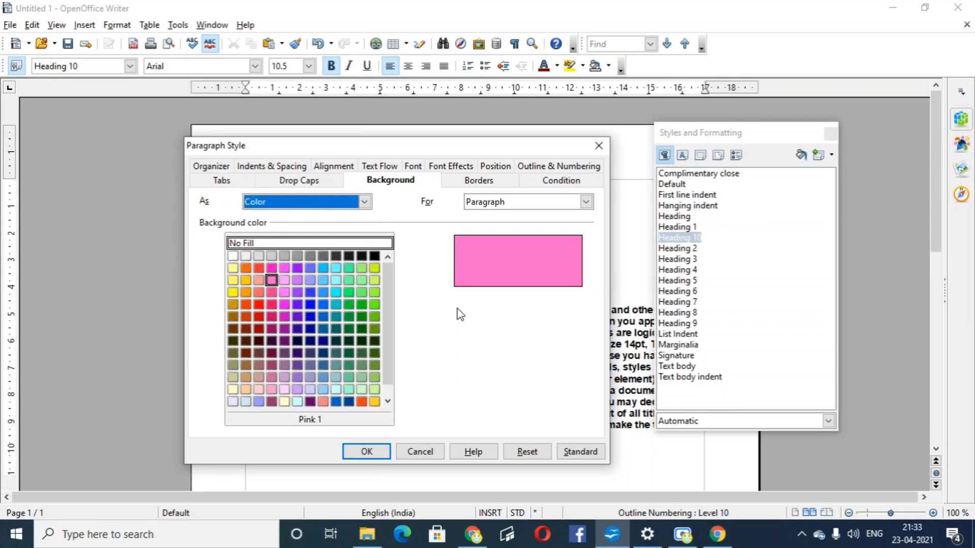
{"action": "left_click", "coordinate": [586, 202]}
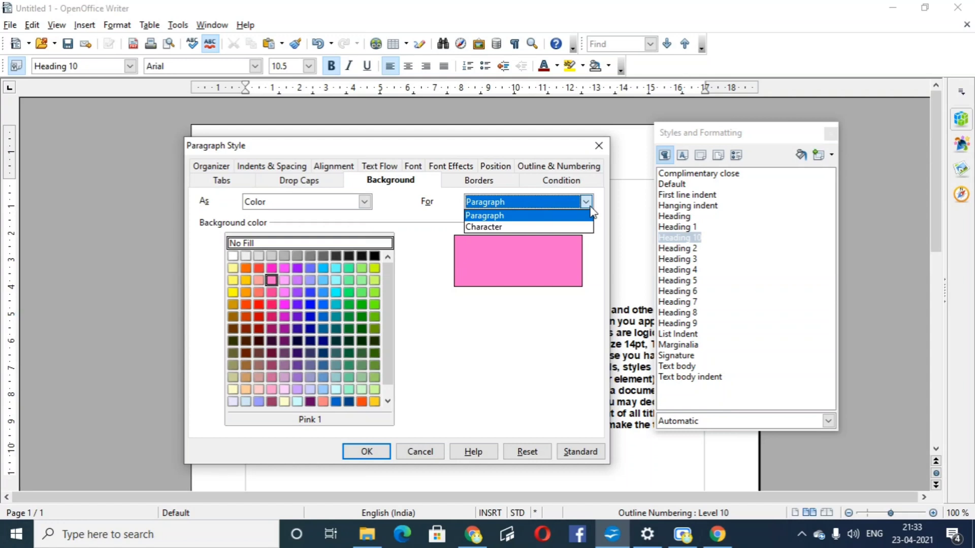
{"action": "left_click", "coordinate": [498, 339]}
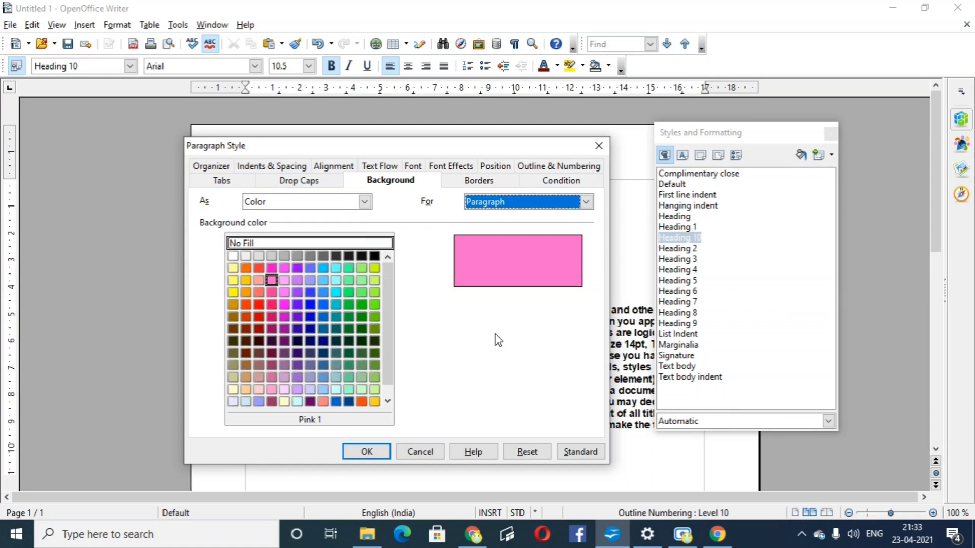
Add a full box border to the new style with a solid 5.00 pt line in Red.
{"action": "left_click", "coordinate": [481, 181]}
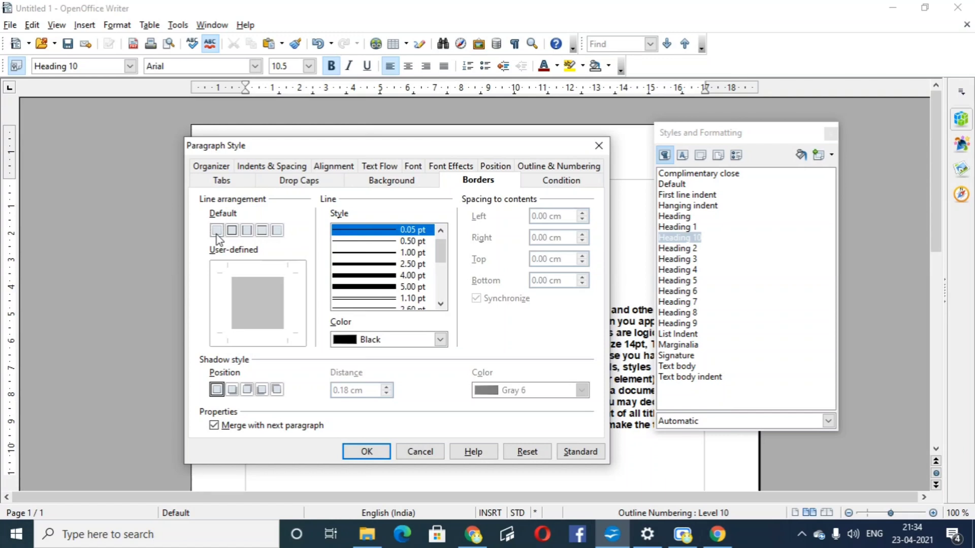
{"action": "left_click", "coordinate": [232, 231]}
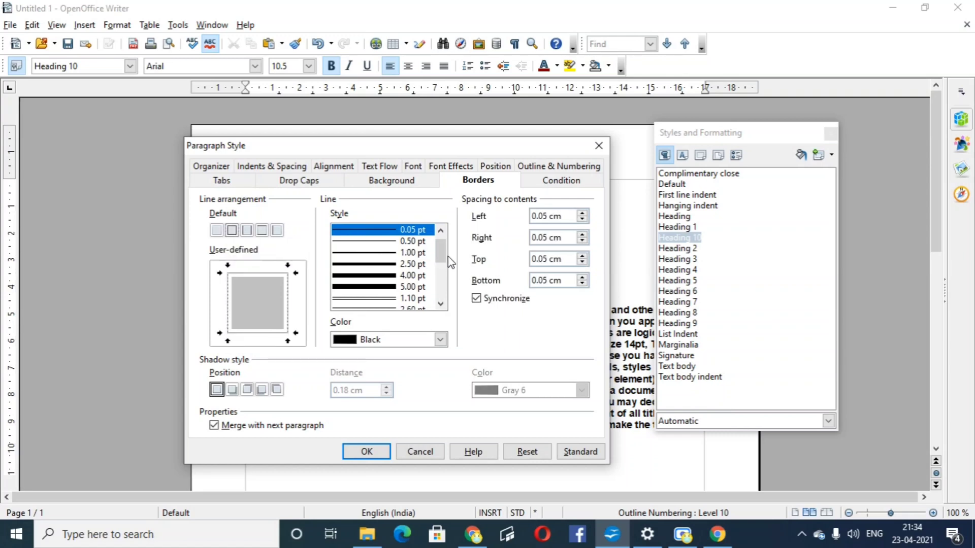
{"action": "scroll", "coordinate": [445, 261], "scroll_direction": "down", "scroll_amount": 1}
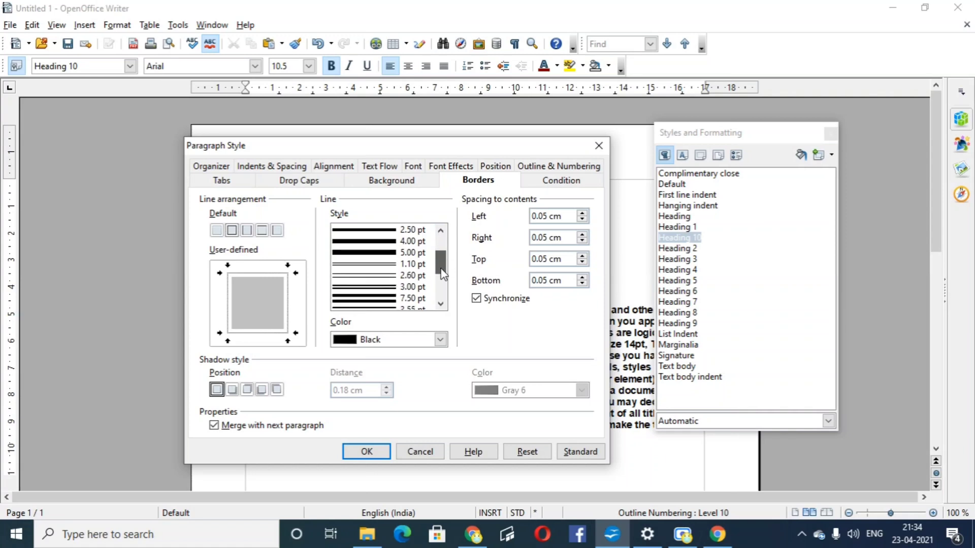
{"action": "left_click", "coordinate": [371, 254]}
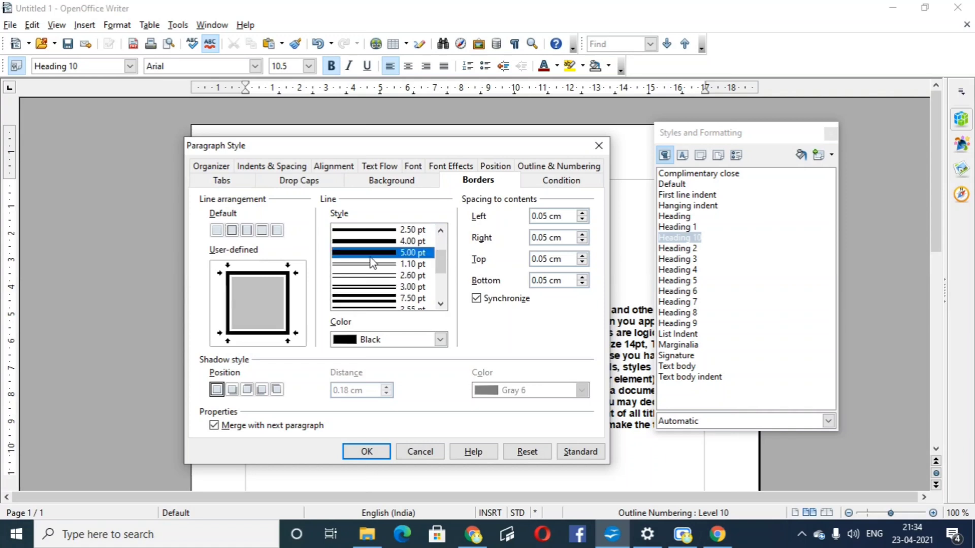
{"action": "left_click", "coordinate": [440, 340]}
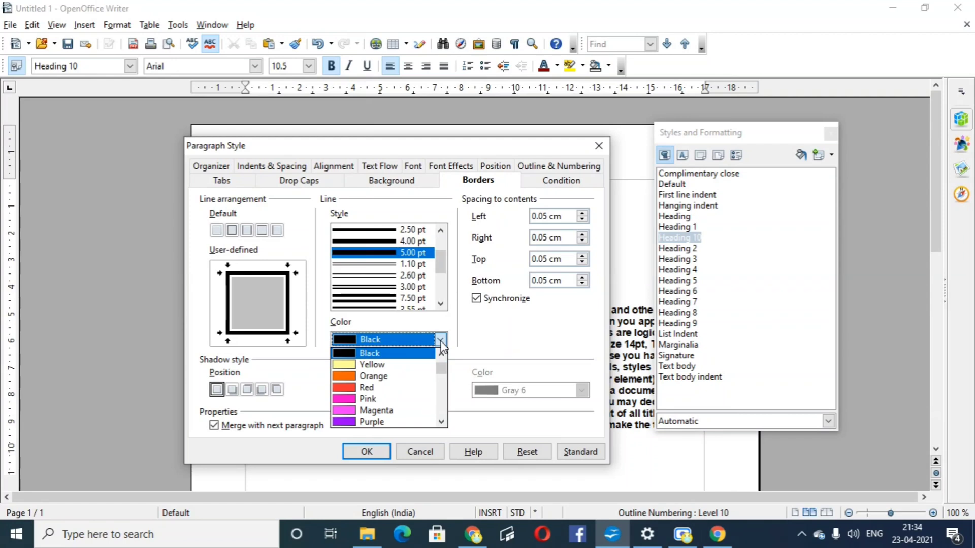
{"action": "left_click", "coordinate": [395, 388]}
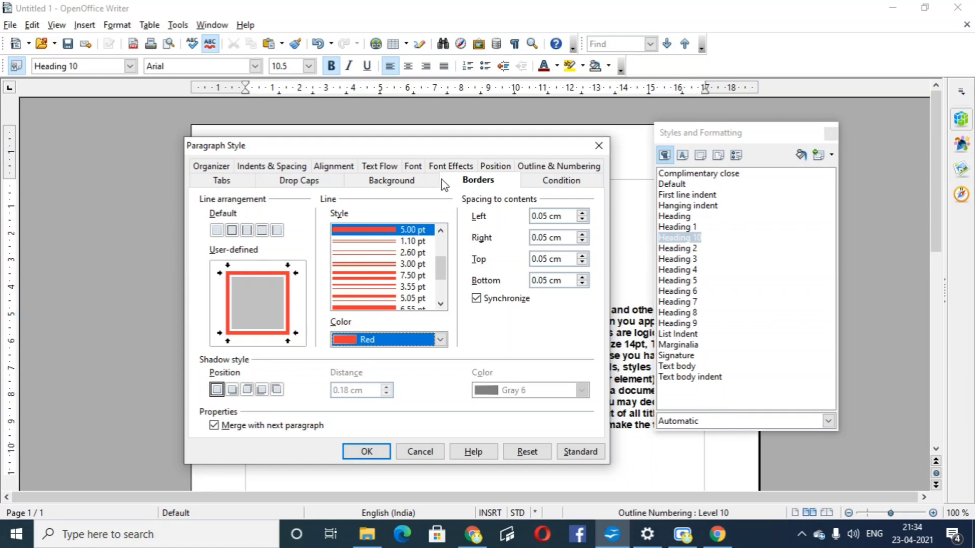
Set the new style's font to Viner Hand ITC after previewing the Tw Cen MT Condensed fonts.
{"action": "left_click", "coordinate": [422, 168]}
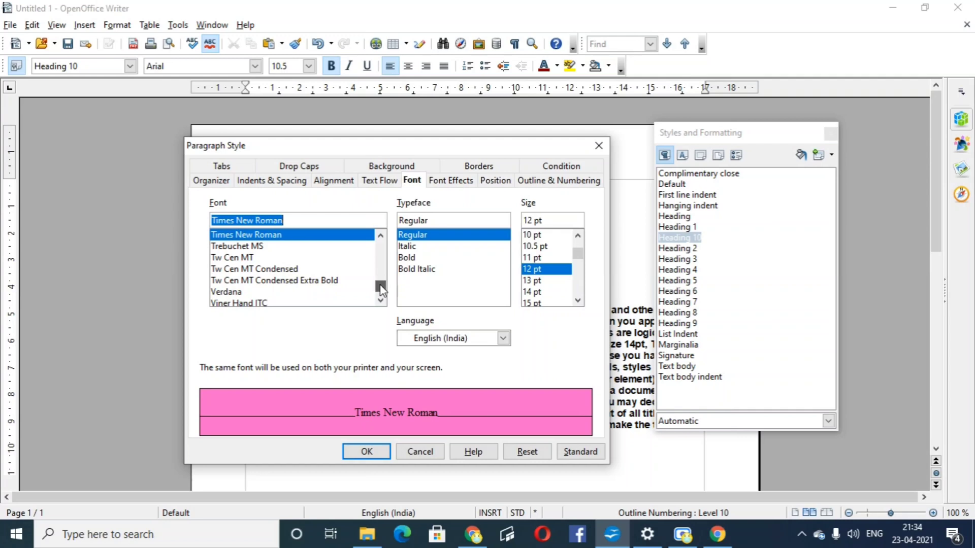
{"action": "left_click", "coordinate": [291, 269]}
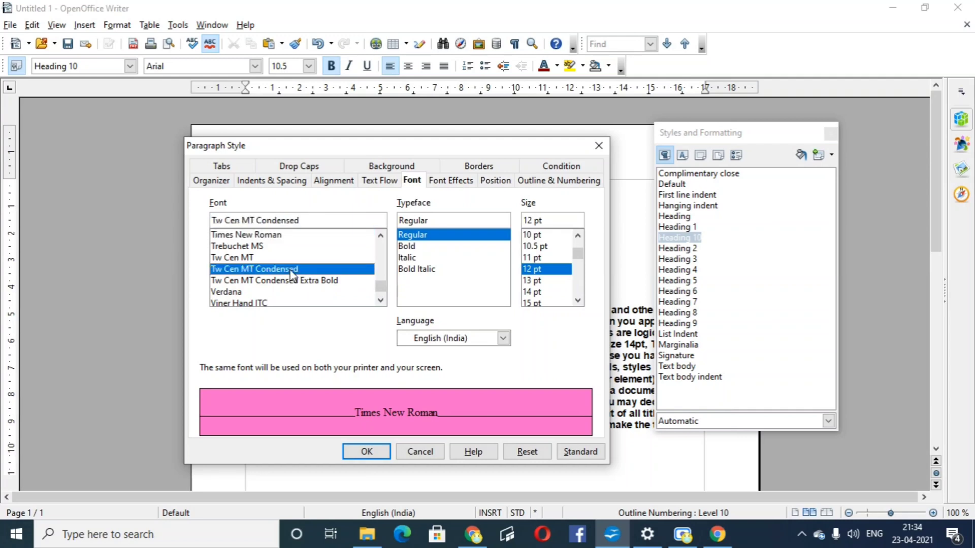
{"action": "left_click", "coordinate": [381, 300]}
{"action": "left_click", "coordinate": [381, 301]}
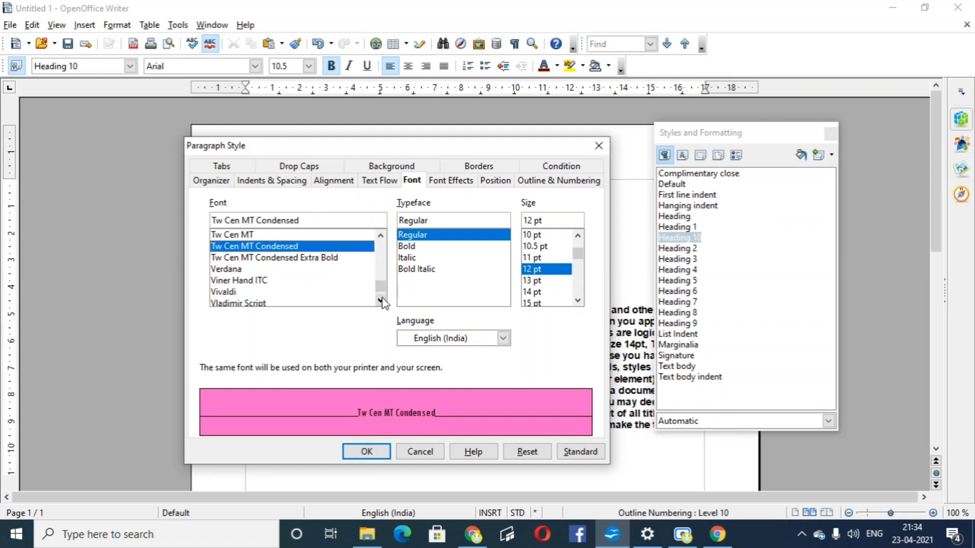
{"action": "left_click", "coordinate": [244, 282]}
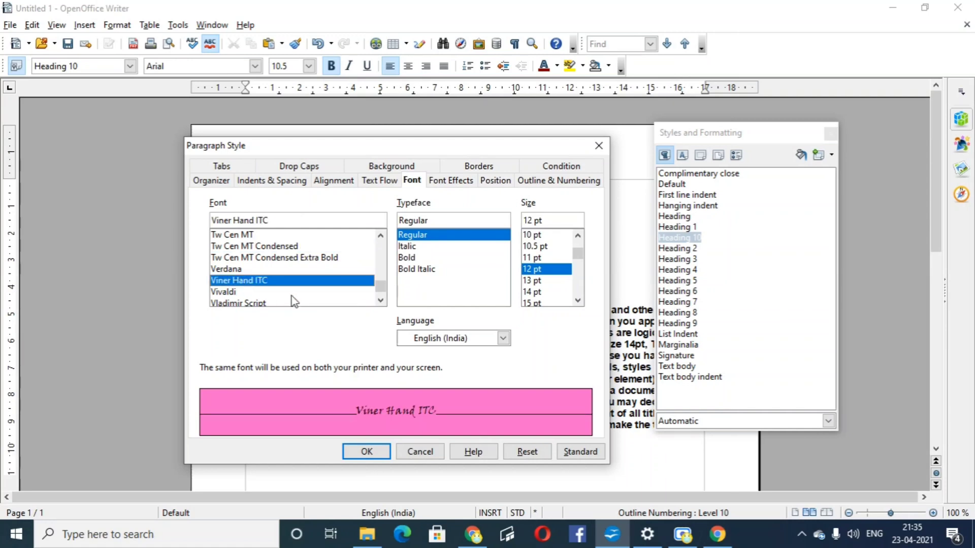
{"action": "left_click", "coordinate": [302, 257]}
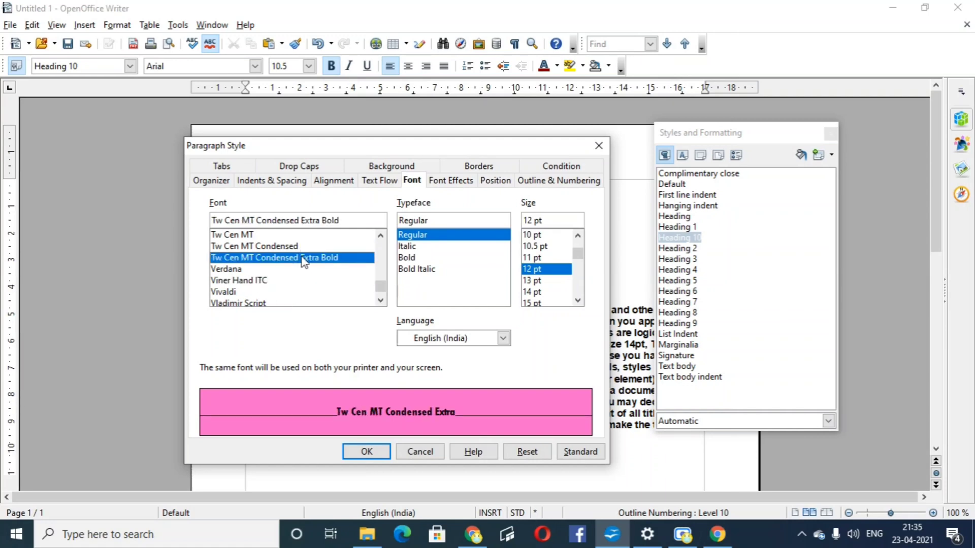
{"action": "left_click", "coordinate": [271, 280]}
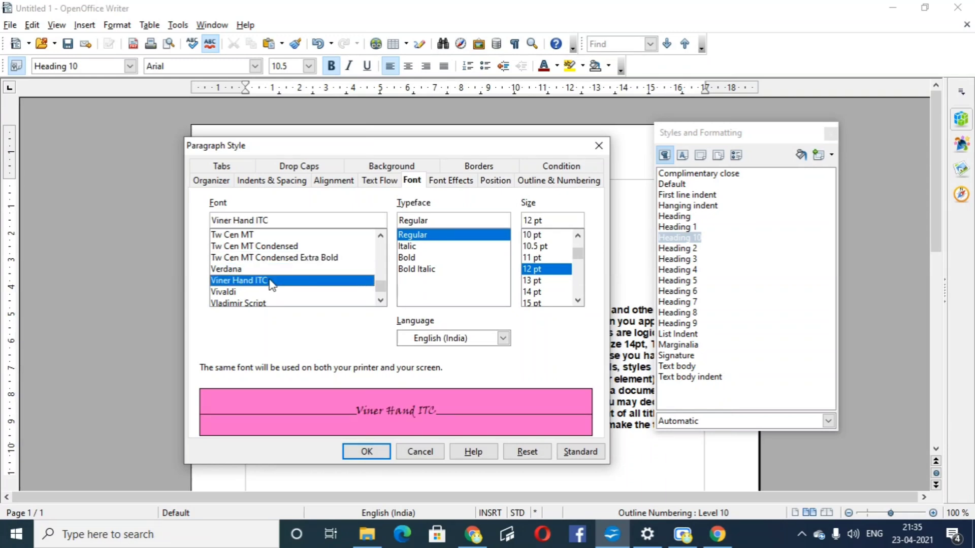
Set the style's typeface to Bold Italic and its size to 18 pt, and save the new style.
{"action": "left_click", "coordinate": [424, 270]}
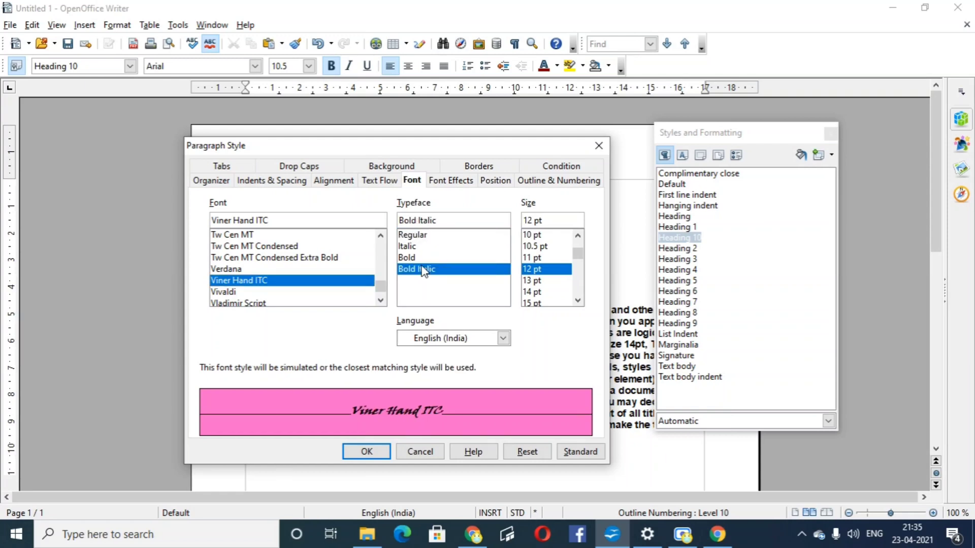
{"action": "left_click", "coordinate": [413, 257]}
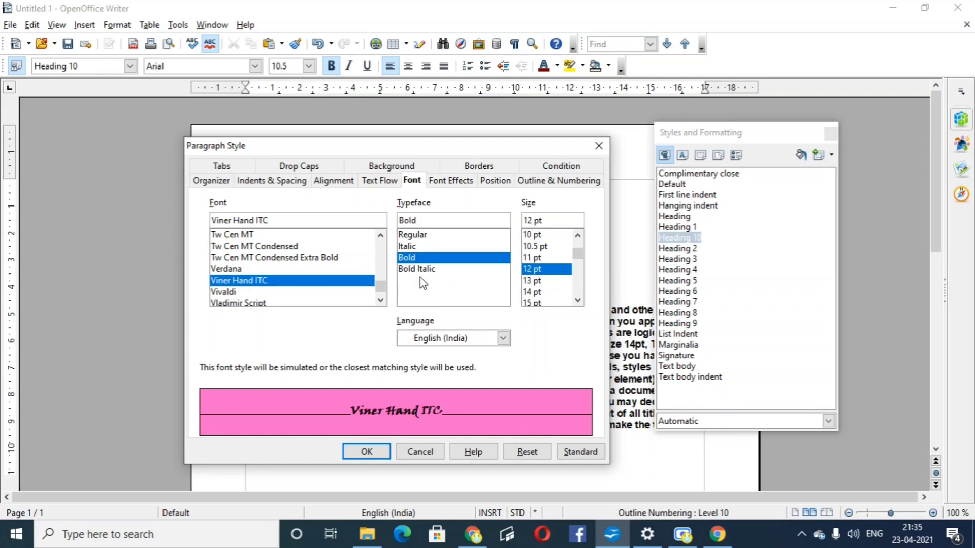
{"action": "left_click", "coordinate": [424, 270]}
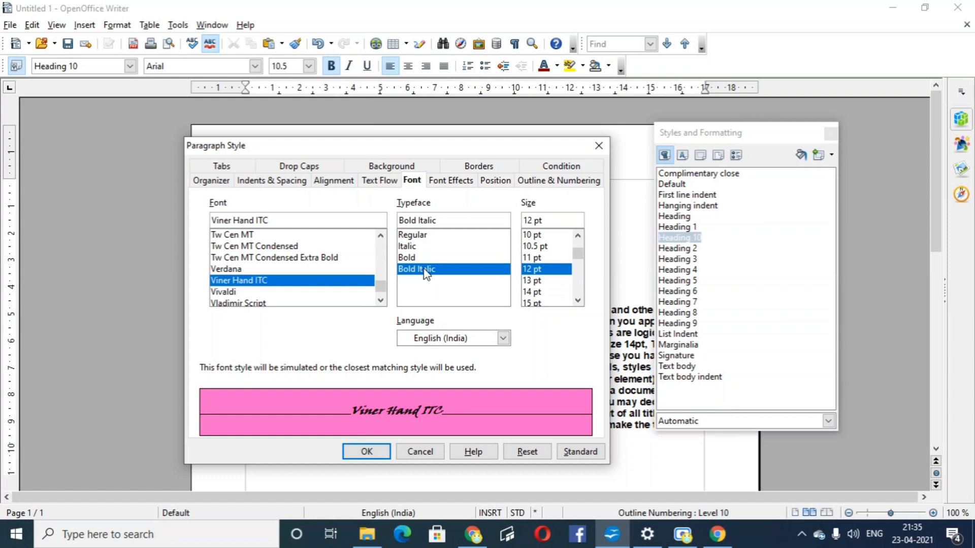
{"action": "left_click", "coordinate": [577, 300]}
{"action": "left_click", "coordinate": [578, 304]}
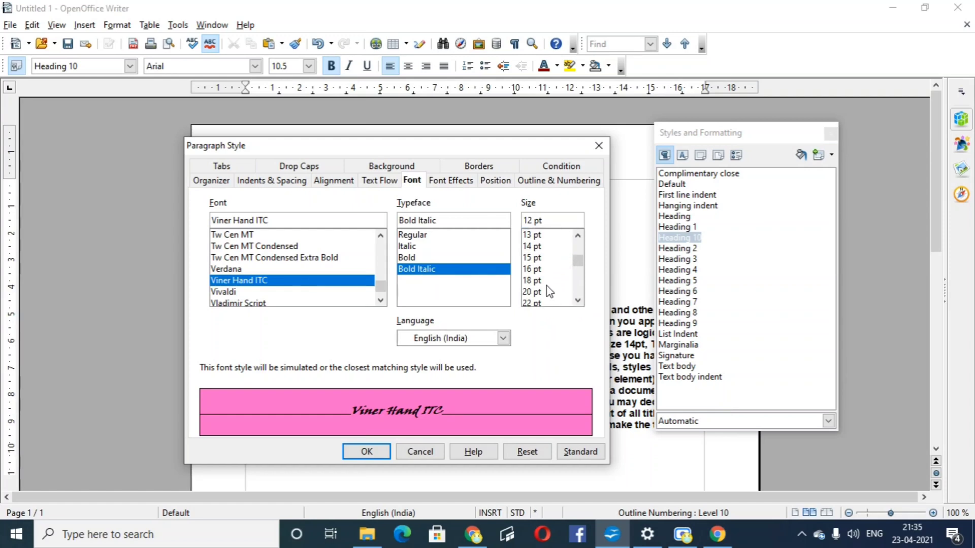
{"action": "left_click", "coordinate": [535, 280]}
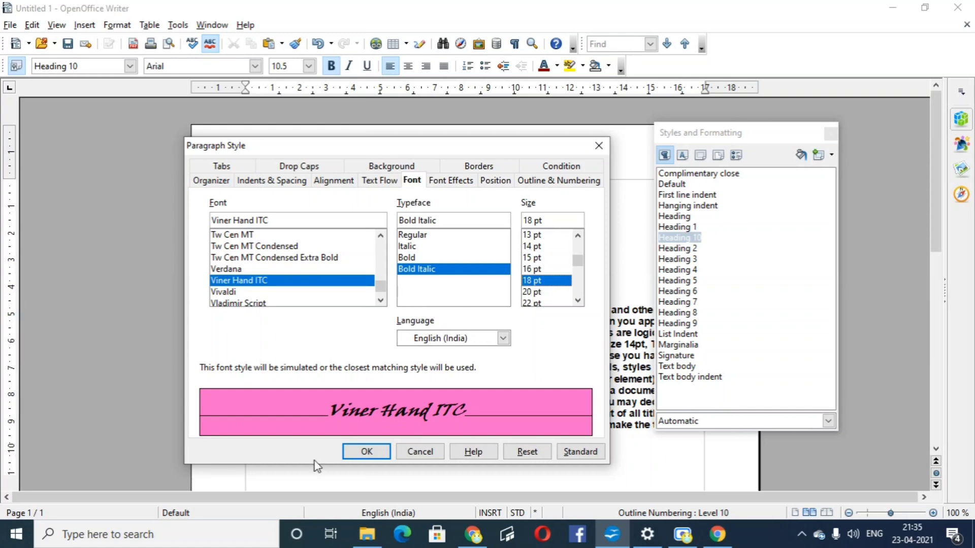
{"action": "left_click", "coordinate": [366, 452]}
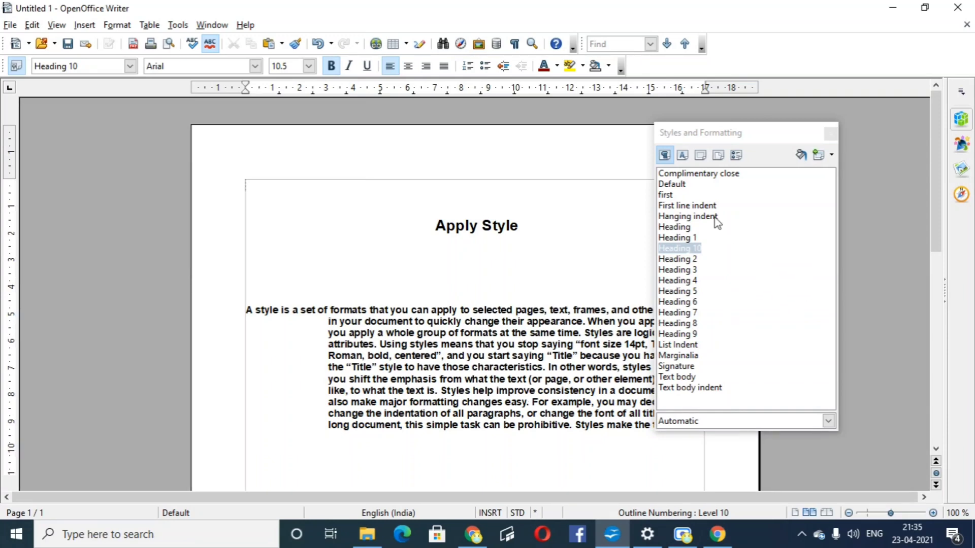
Apply the "first" style to the body paragraph with Fill Format mode, close the styles window and view the formatted paragraph.
{"action": "left_click", "coordinate": [669, 195]}
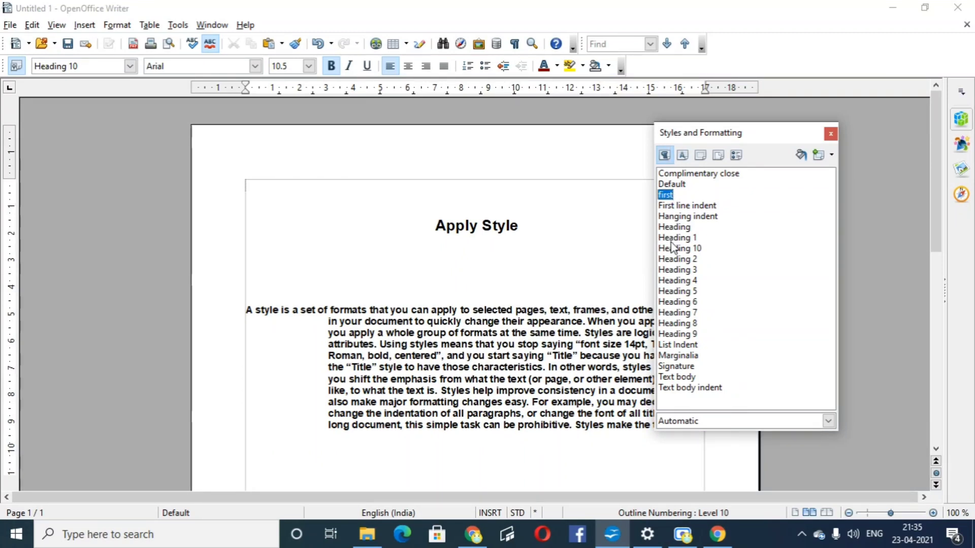
{"action": "left_click", "coordinate": [805, 159]}
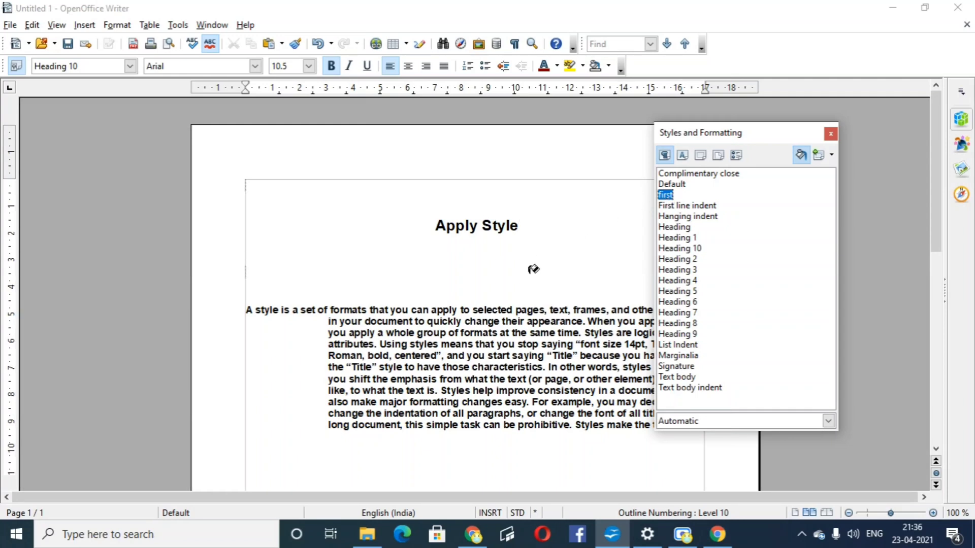
{"action": "left_click", "coordinate": [476, 312]}
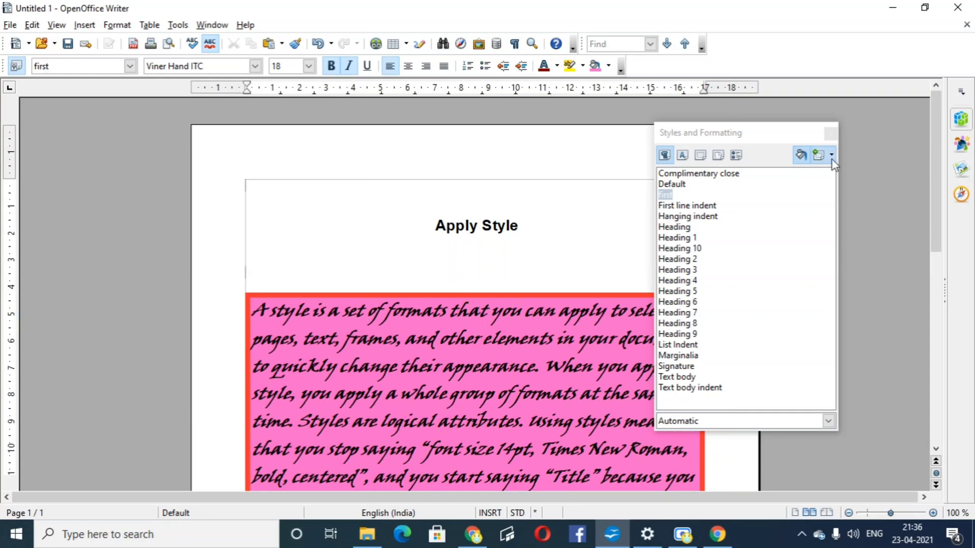
{"action": "left_click", "coordinate": [830, 135]}
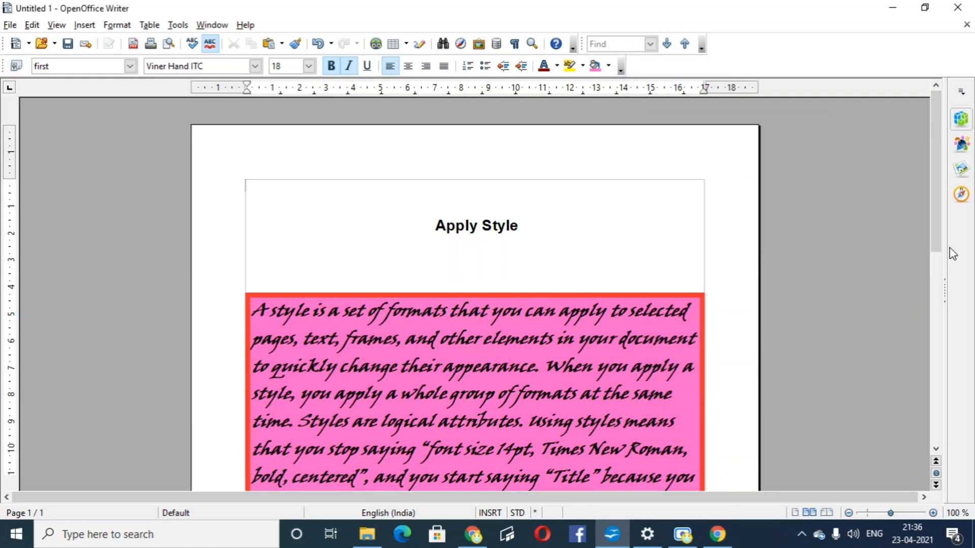
{"action": "left_click_drag", "start_coordinate": [934, 238], "coordinate": [934, 308]}
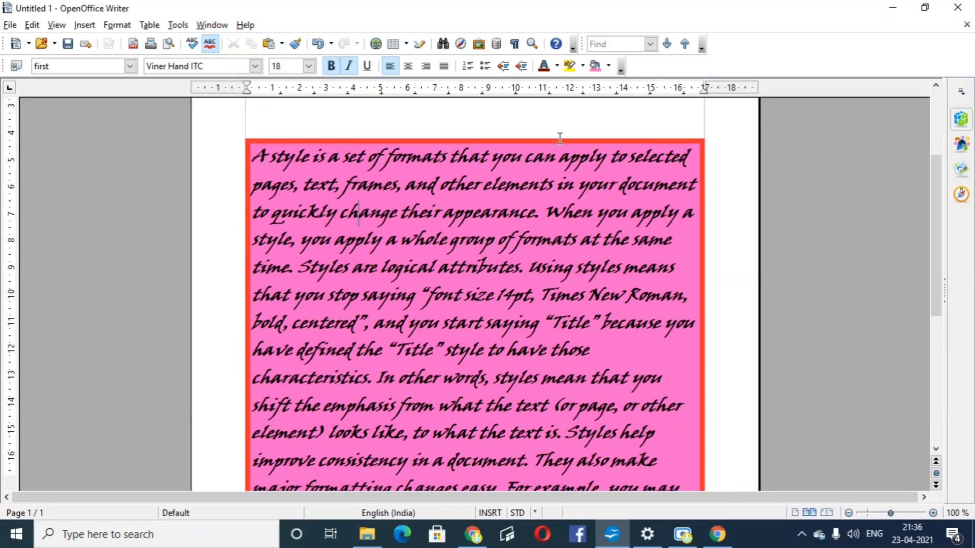